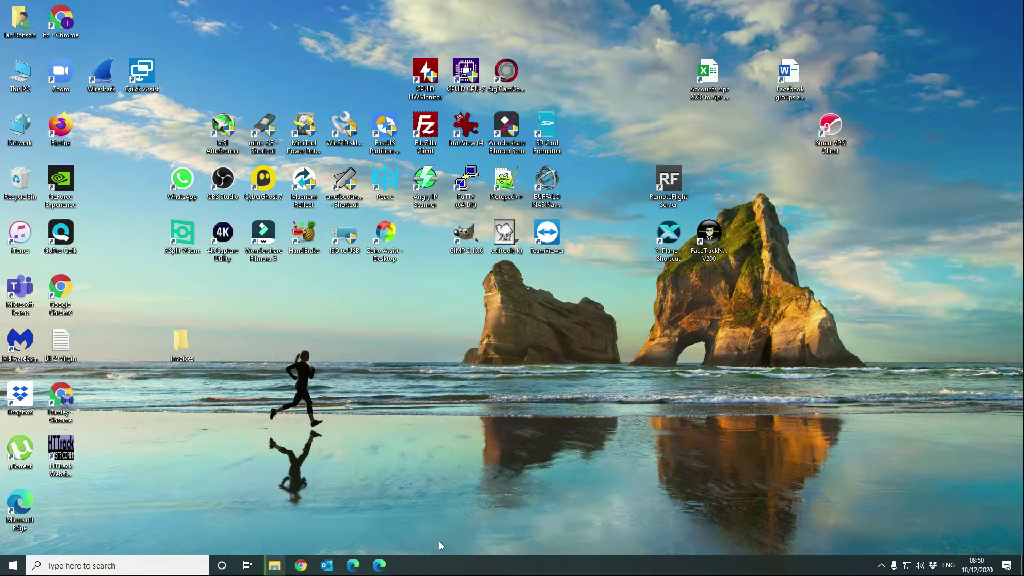
# - Open App Center from the NAS desktop and show Notification Center's extra options dropdown
pyautogui.click(379, 565)
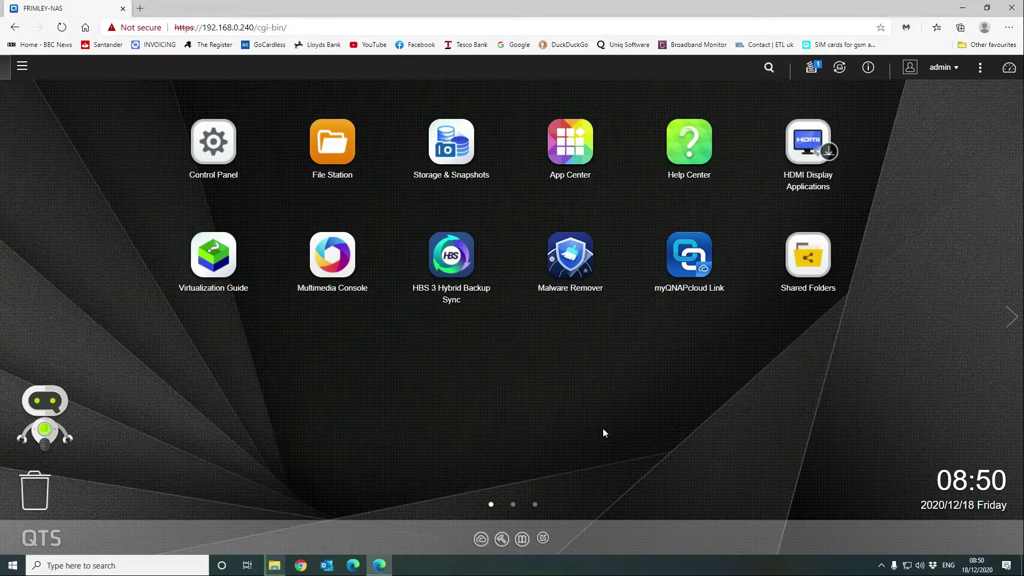
pyautogui.click(597, 144)
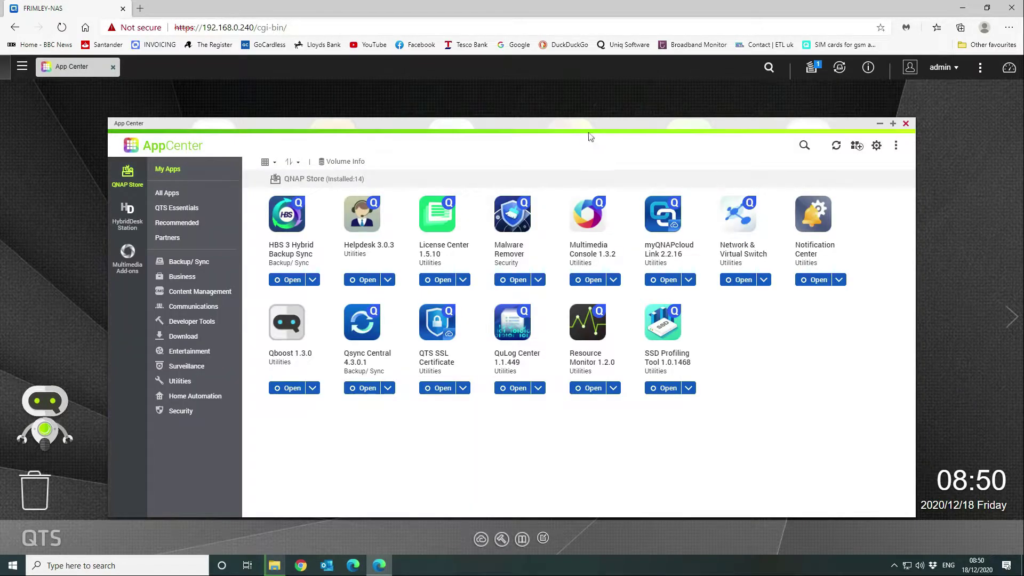
pyautogui.click(840, 280)
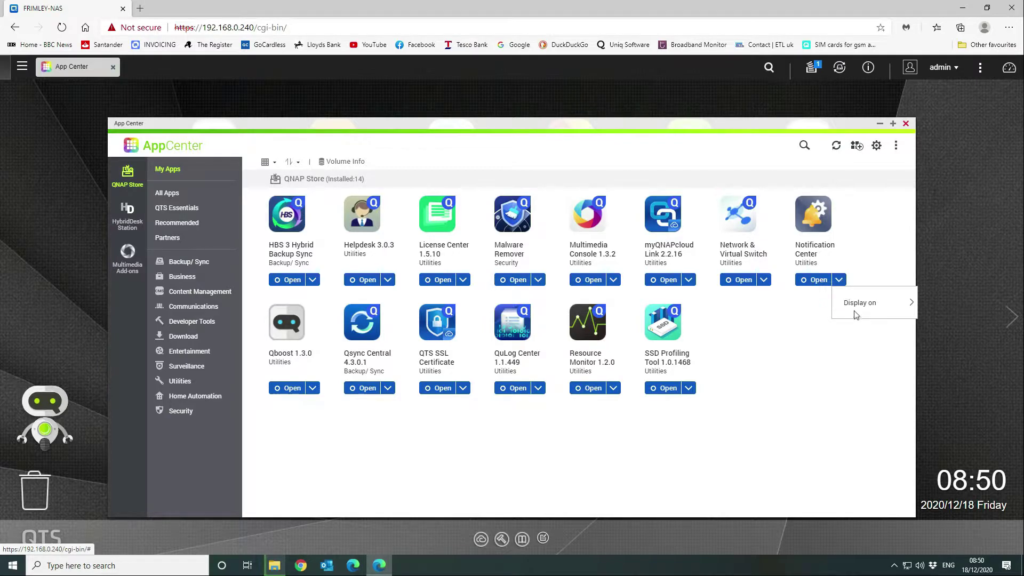
pyautogui.moveTo(856, 311)
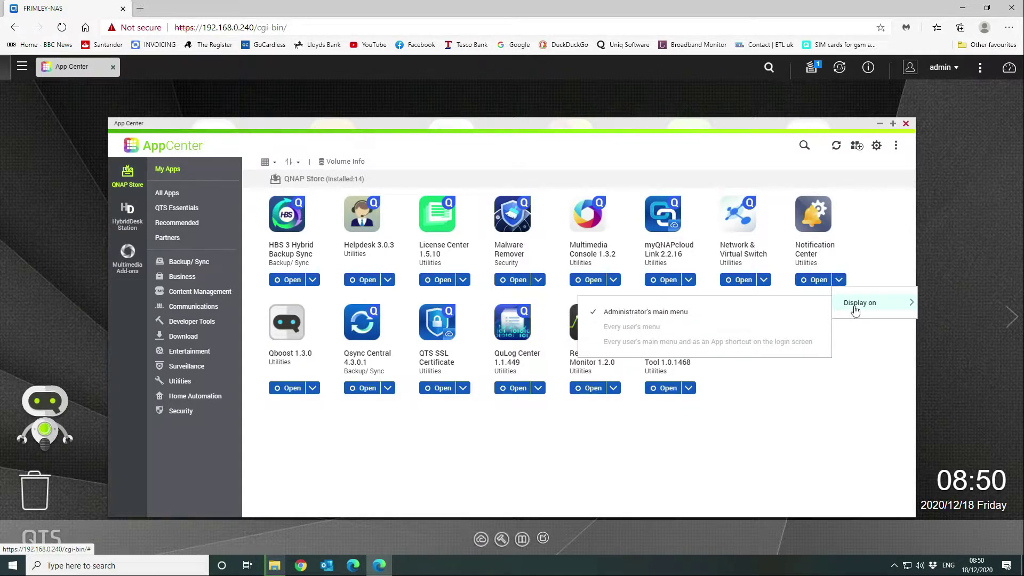
# - Launch Notification Center, decline data sharing, finish the welcome tour and skip future Quick Start
pyautogui.click(815, 280)
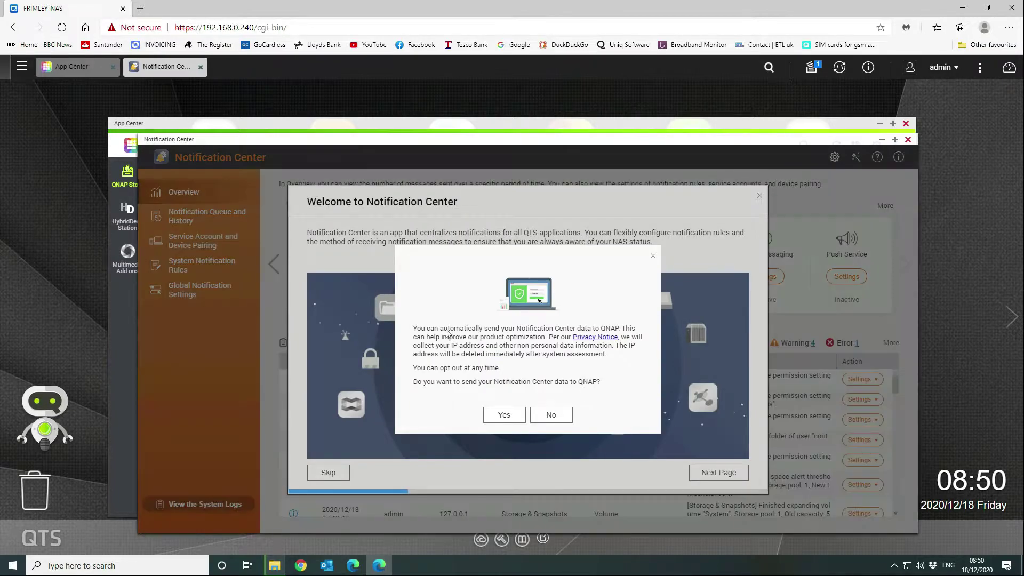
pyautogui.click(563, 414)
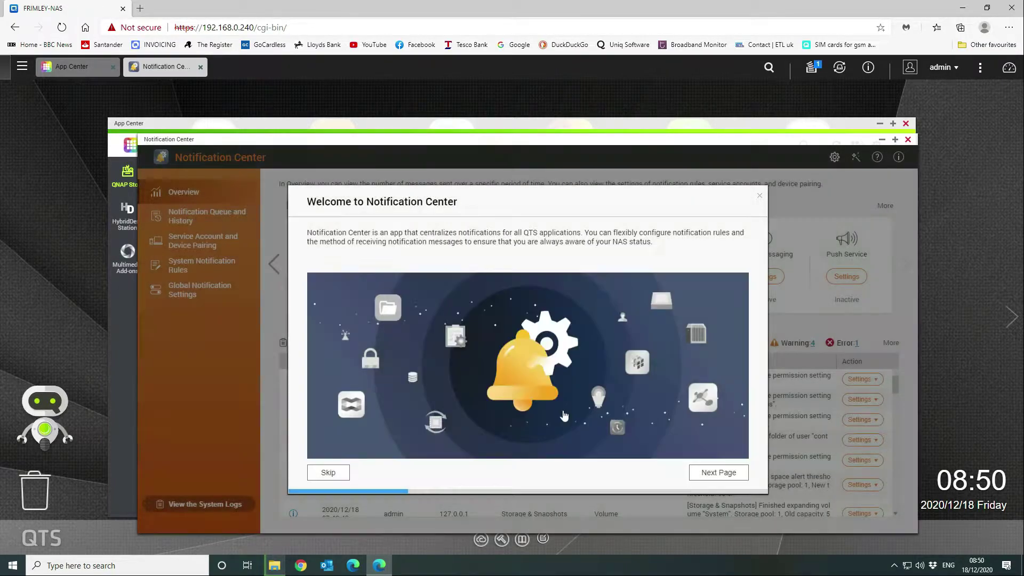
pyautogui.click(705, 473)
pyautogui.click(707, 473)
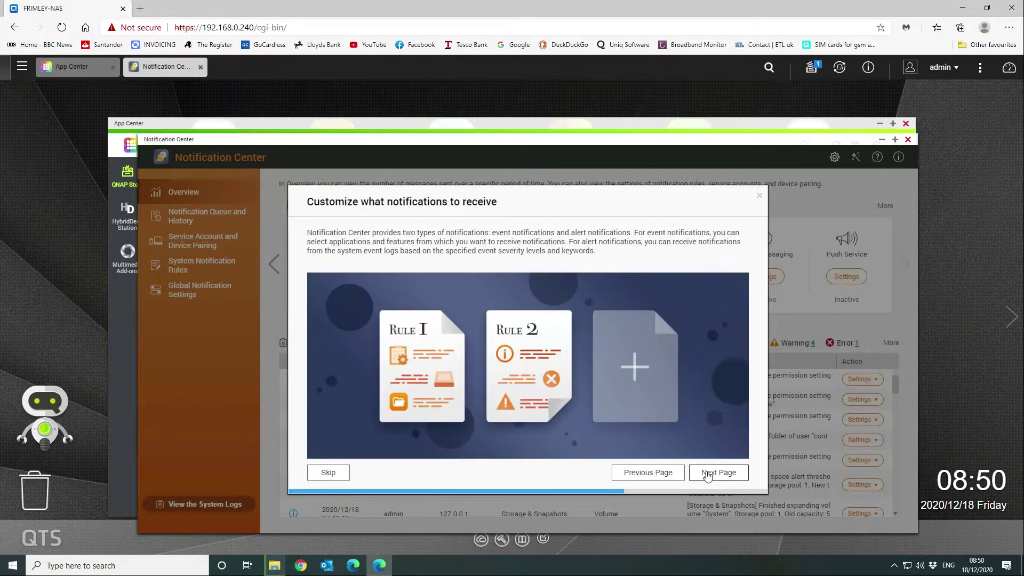
pyautogui.click(708, 474)
pyautogui.click(708, 474)
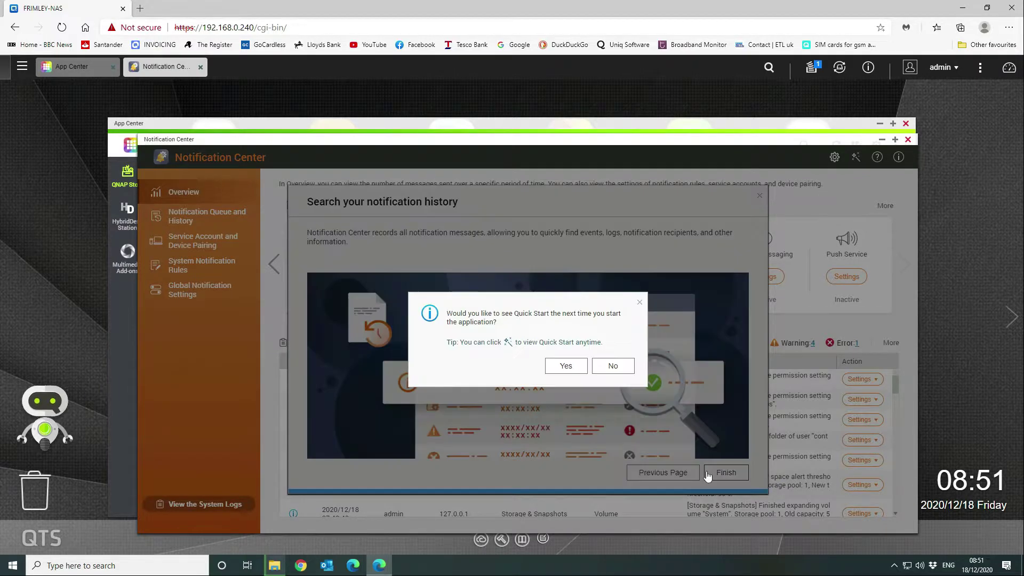
pyautogui.click(613, 366)
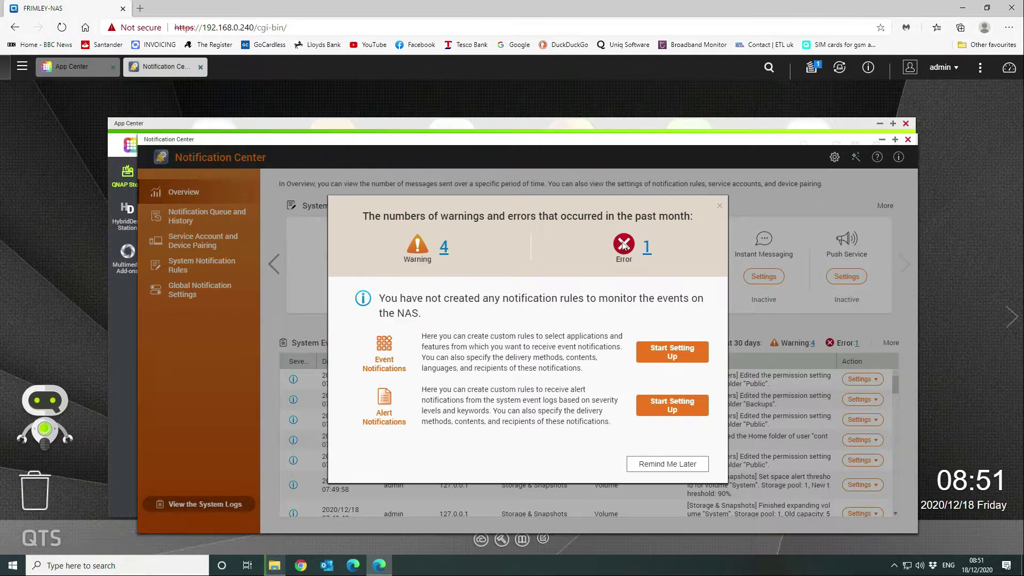
# - Check the past month's logged errors, then return to the overview and browse its sections
pyautogui.click(647, 258)
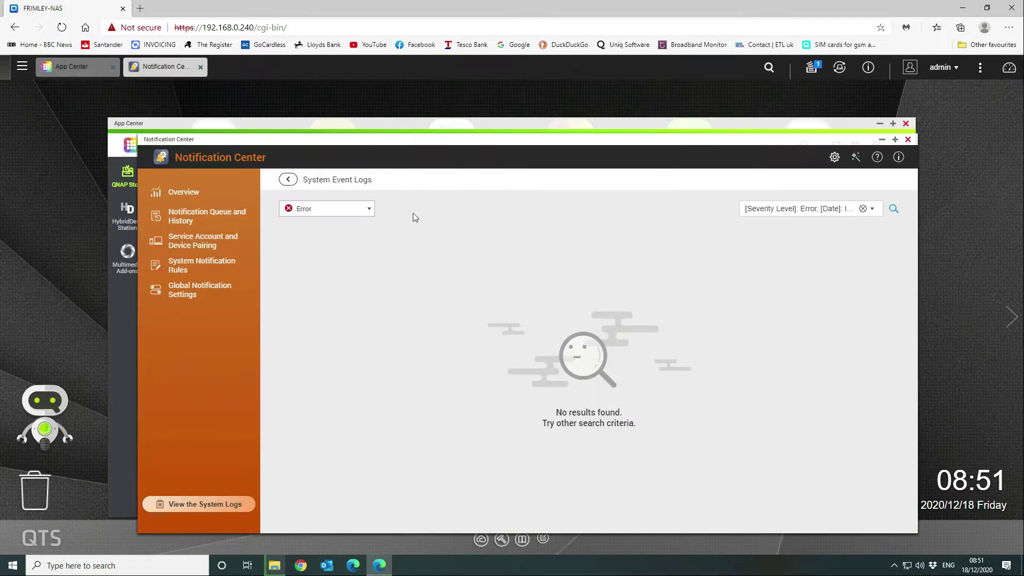
pyautogui.click(224, 200)
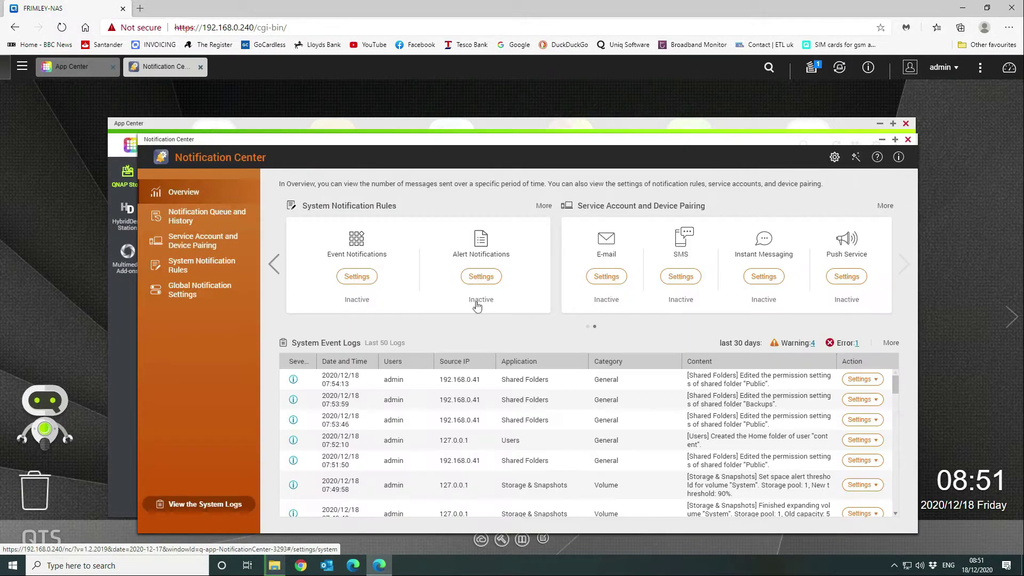
pyautogui.scroll(-6, 601, 410)
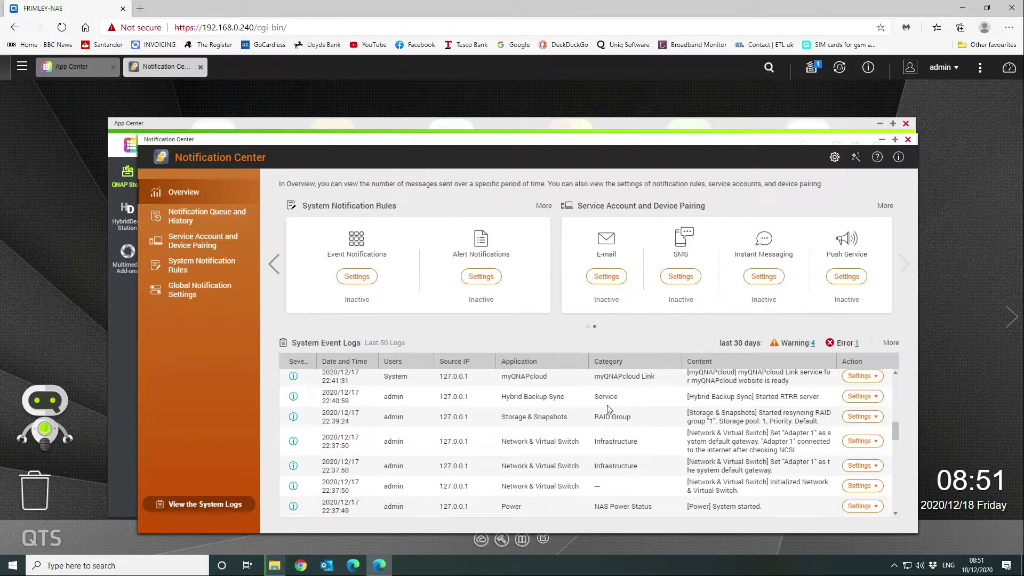
pyautogui.scroll(3, 607, 405)
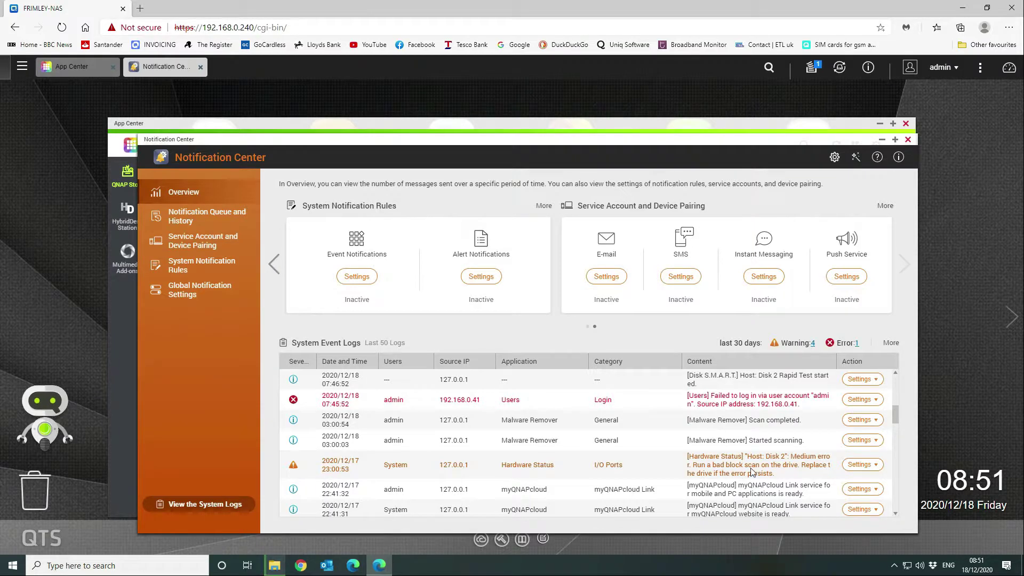
pyautogui.scroll(-1, 751, 468)
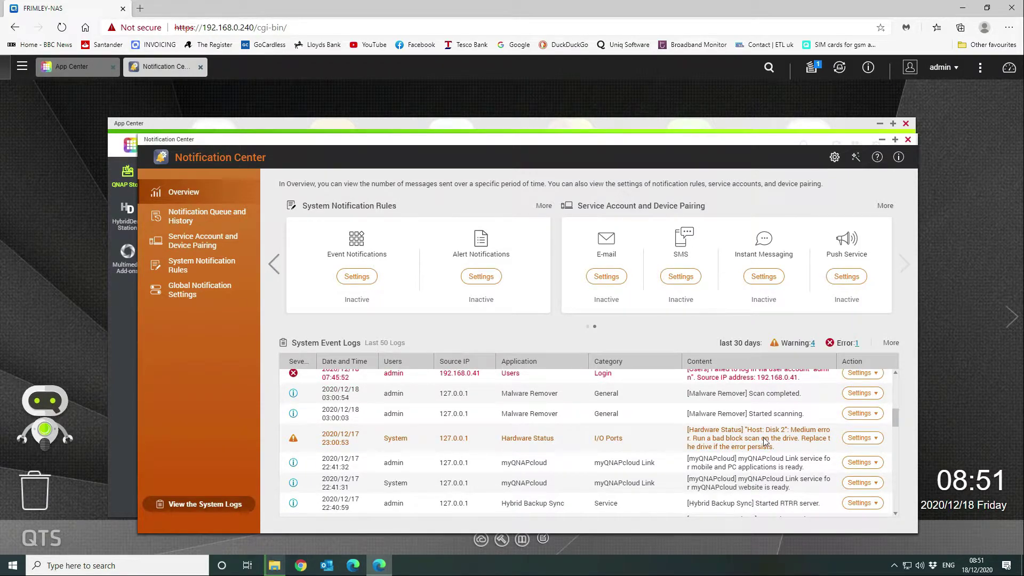
pyautogui.scroll(-15, 765, 440)
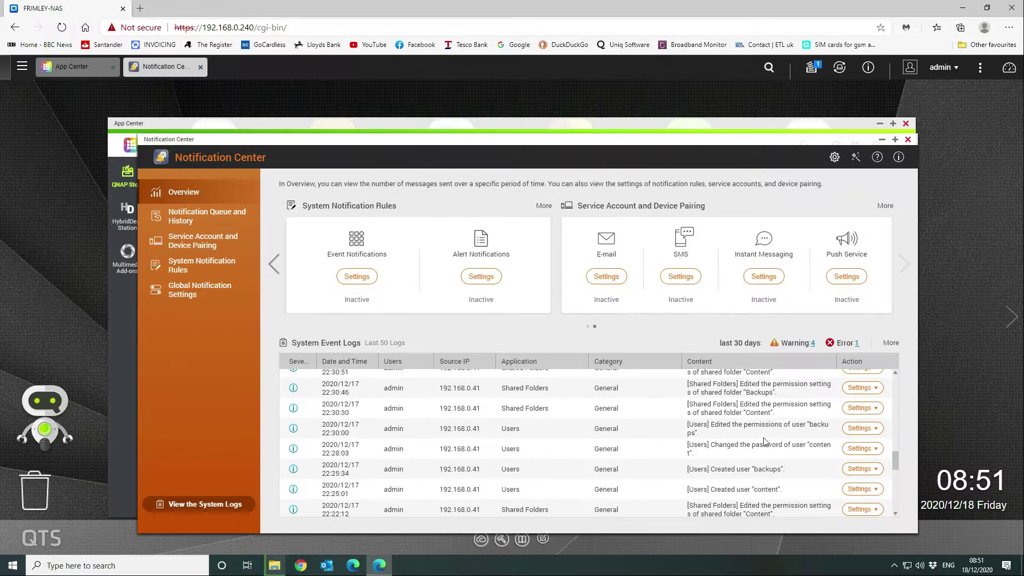
pyautogui.scroll(-2, 765, 440)
pyautogui.scroll(9, 765, 440)
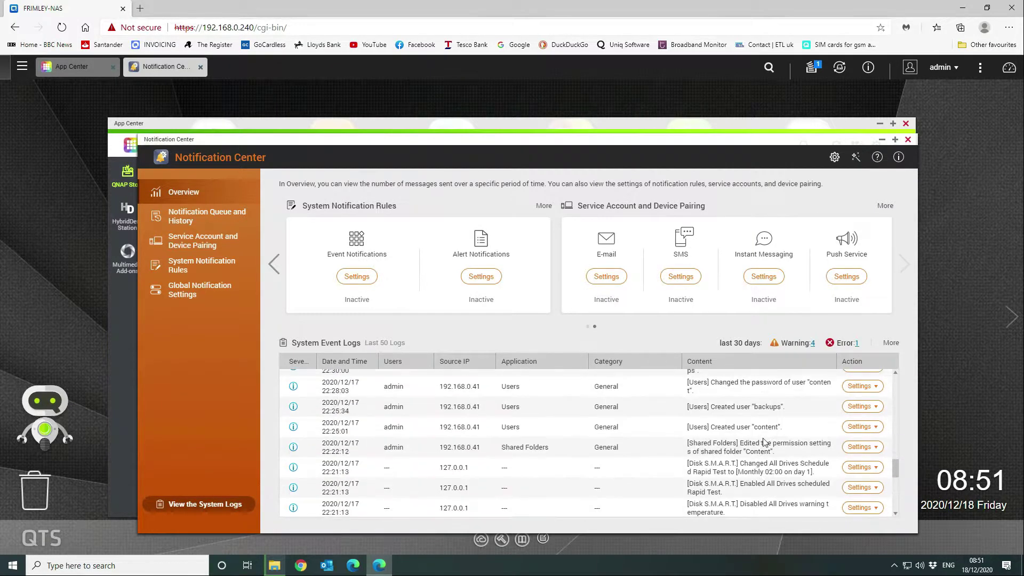
pyautogui.scroll(12, 765, 441)
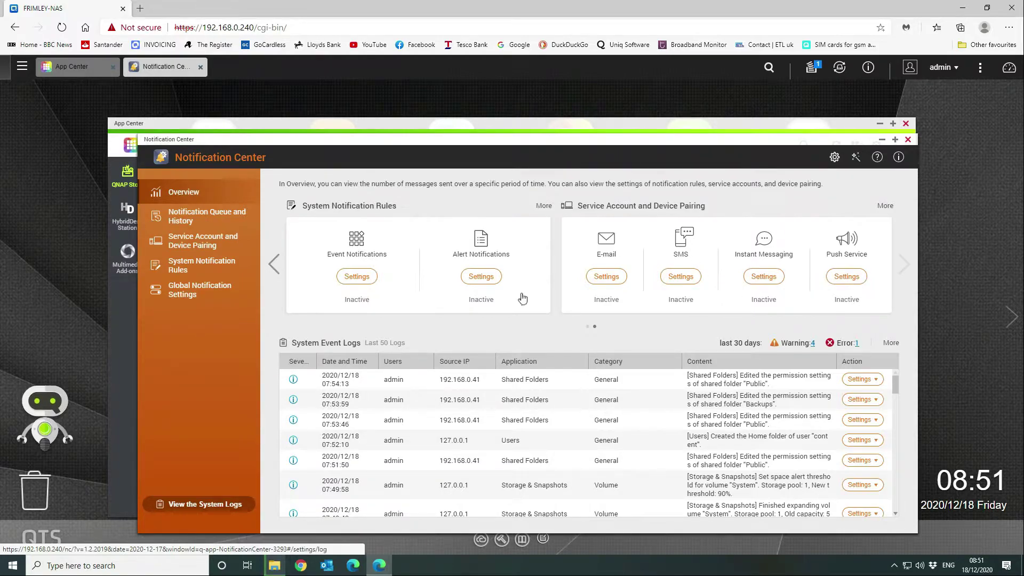
# - Set up a custom SMTP account on smtp.stackmail.com with the sender address and username filled in
pyautogui.click(606, 278)
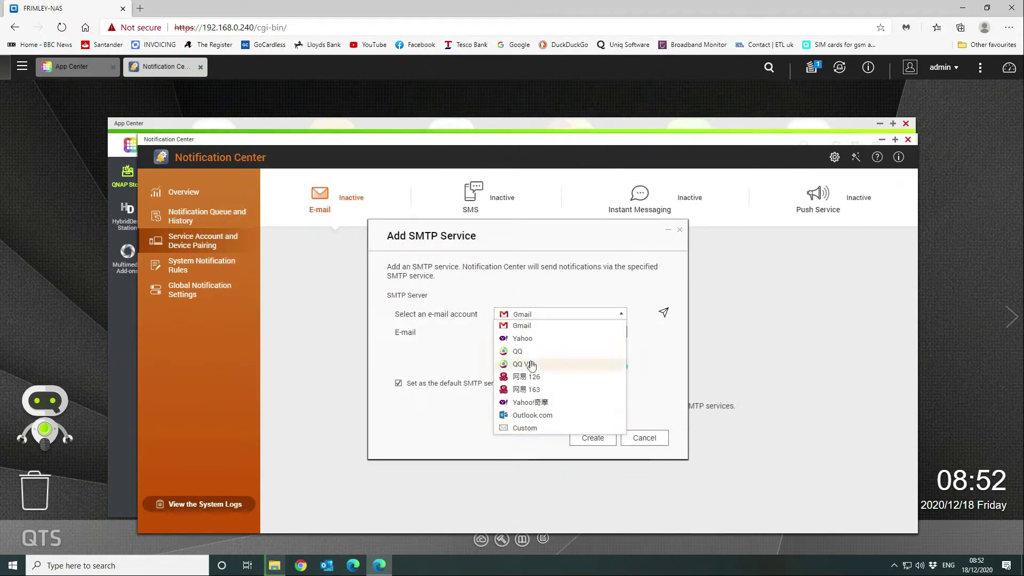
pyautogui.click(526, 428)
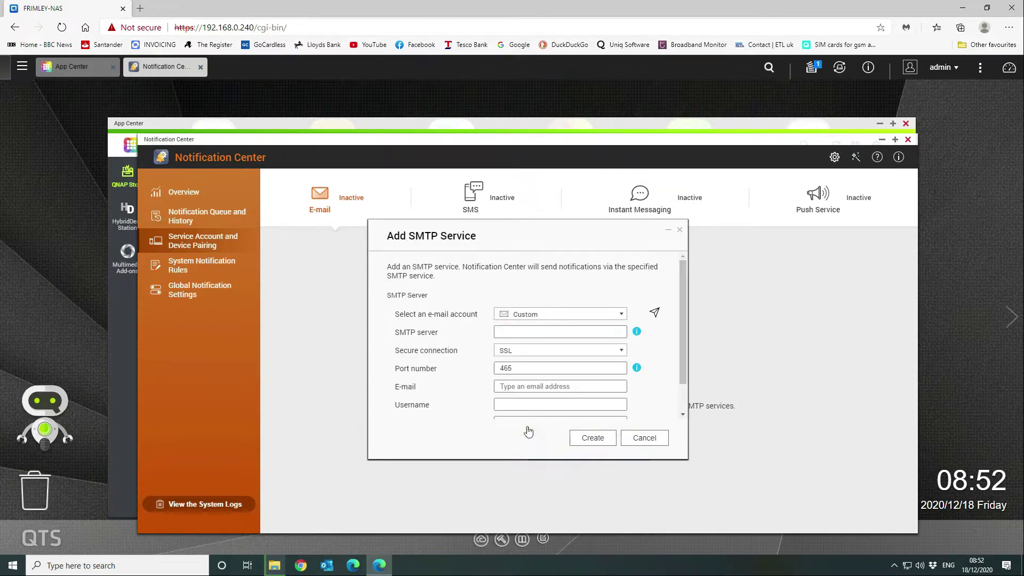
pyautogui.click(516, 330)
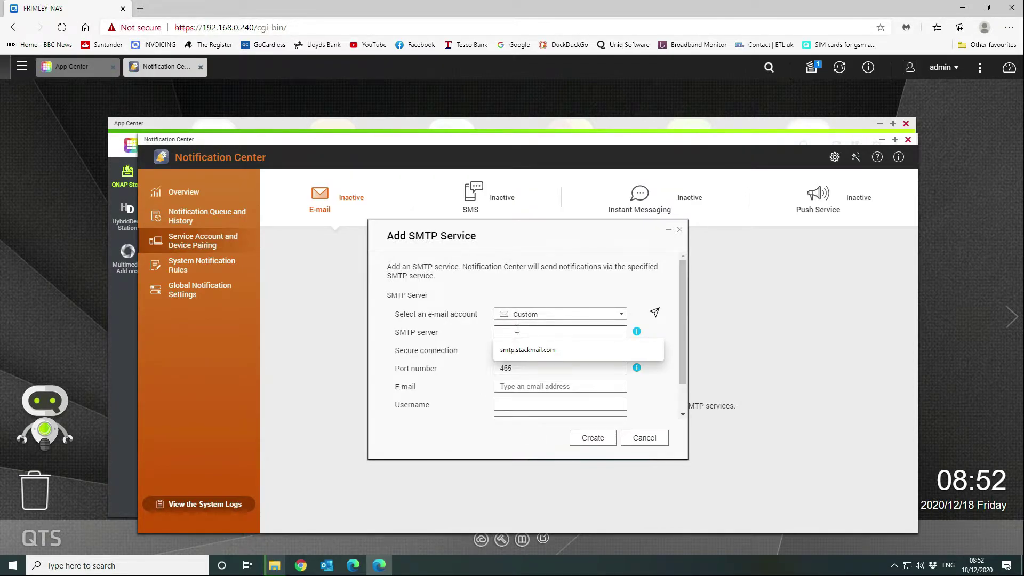
pyautogui.click(520, 350)
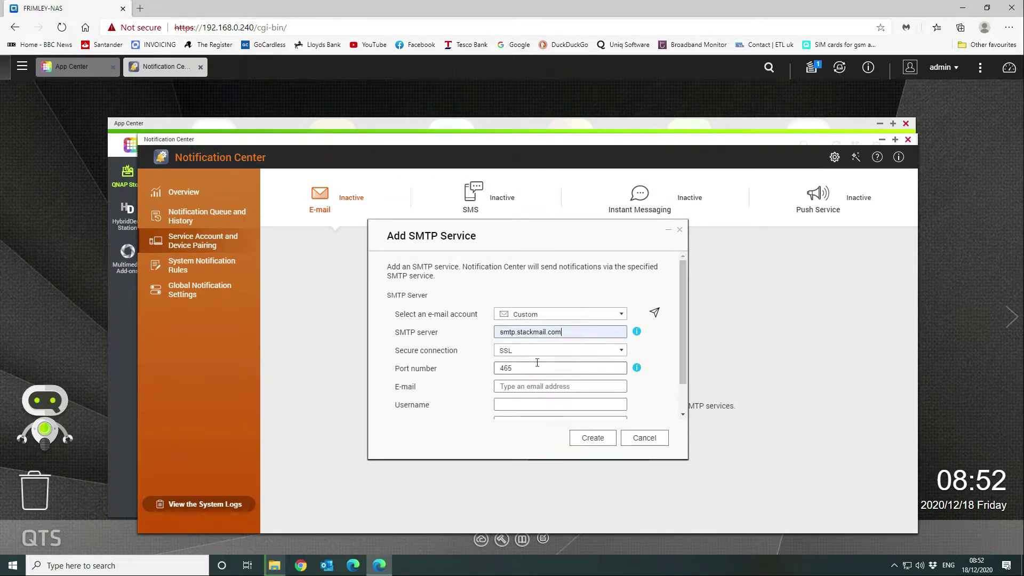
pyautogui.click(559, 385)
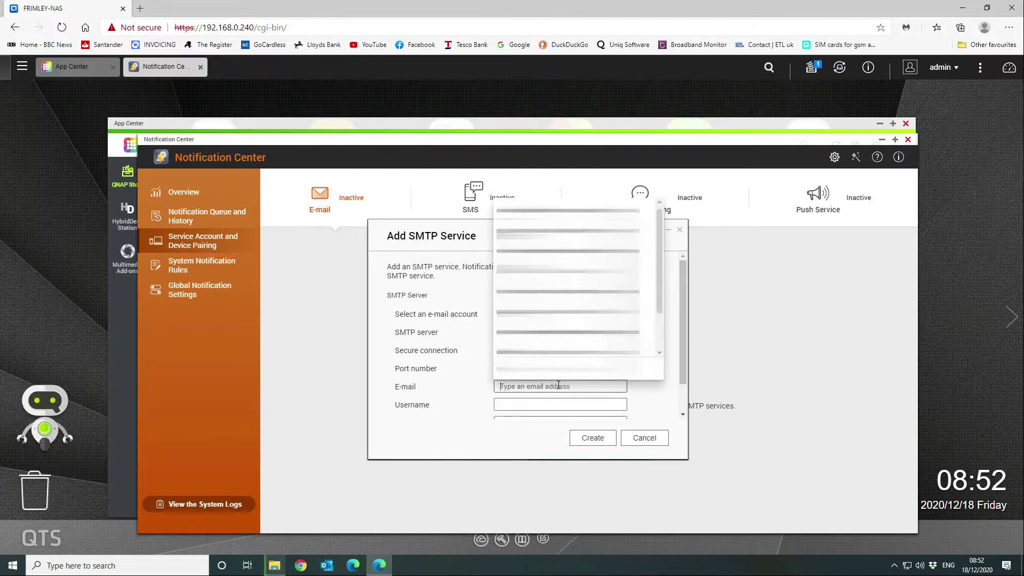
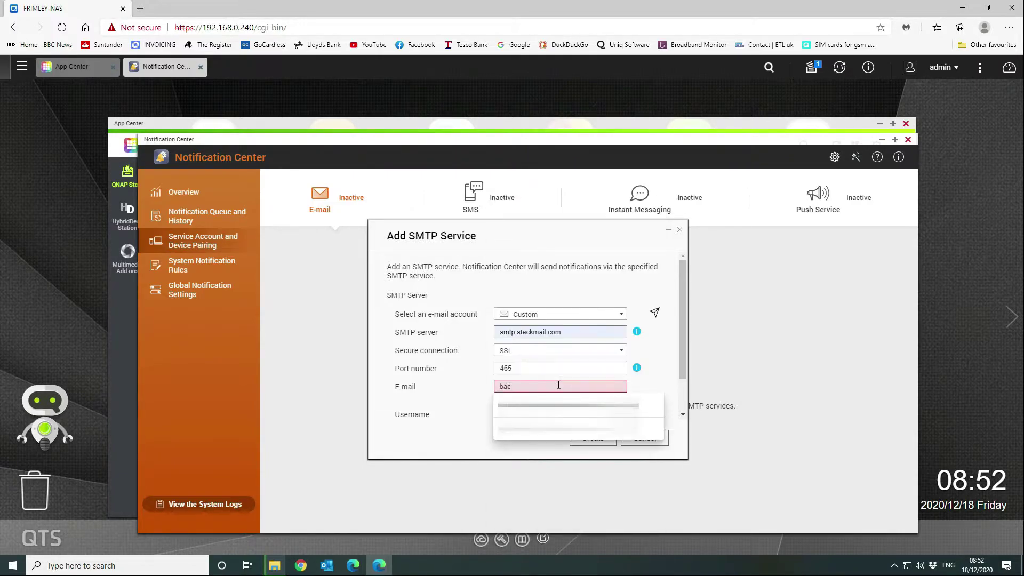
pyautogui.click(558, 404)
pyautogui.scroll(-1, 555, 395)
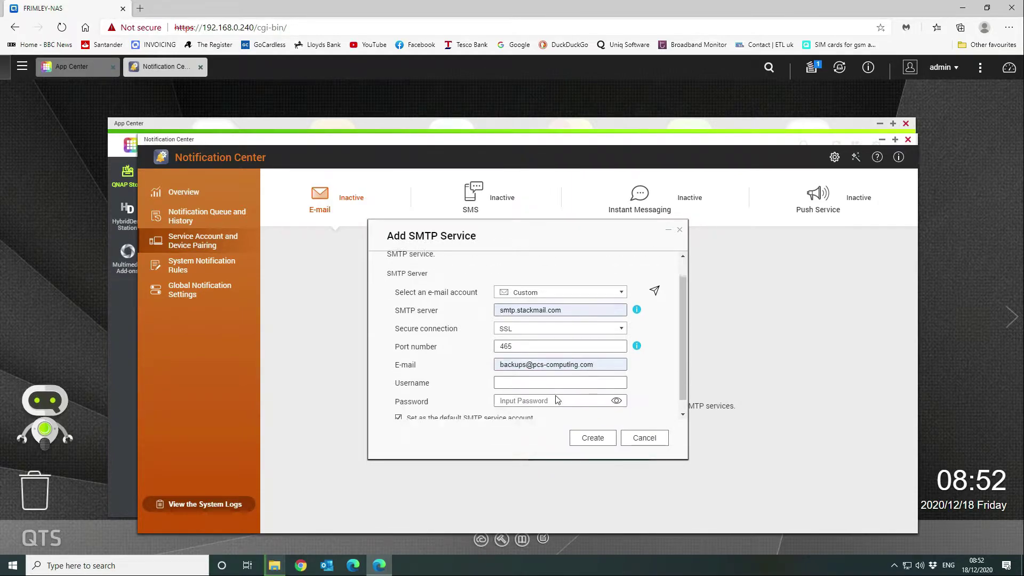
pyautogui.click(536, 379)
pyautogui.click(536, 396)
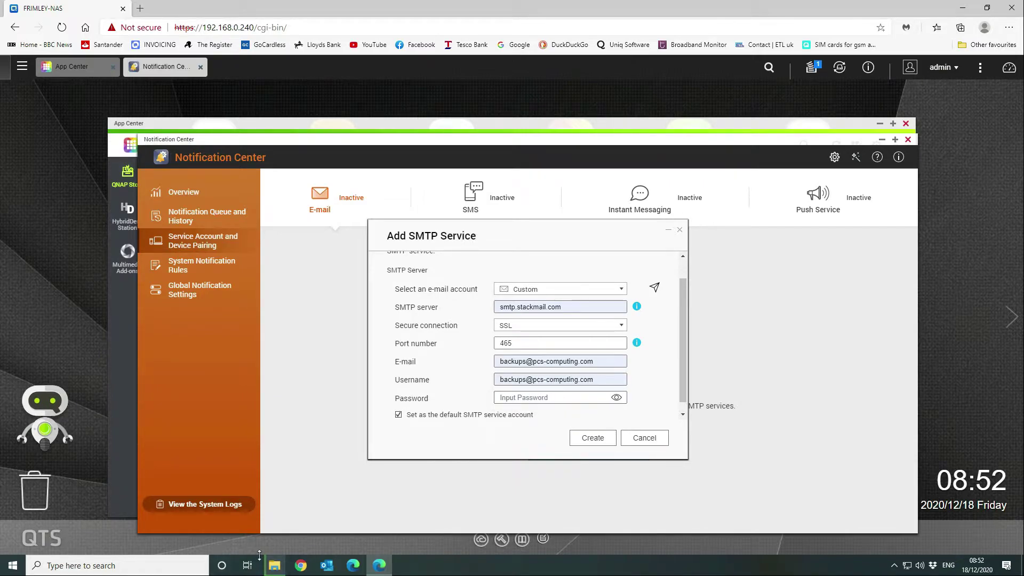
# - Paste the account password from File Explorer and create the custom SMTP service
pyautogui.rightClick(280, 564)
pyautogui.click(251, 508)
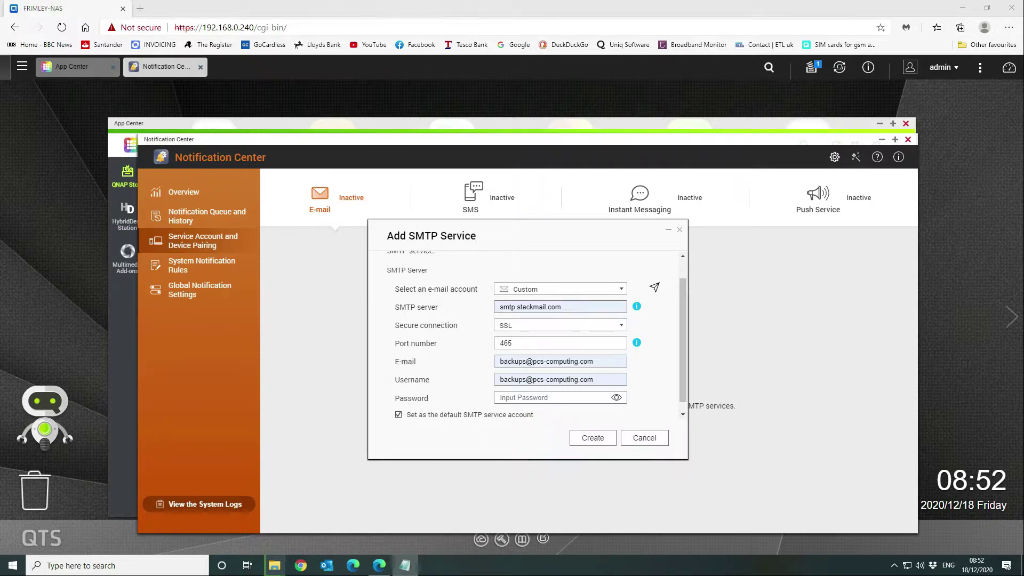
pyautogui.rightClick(519, 398)
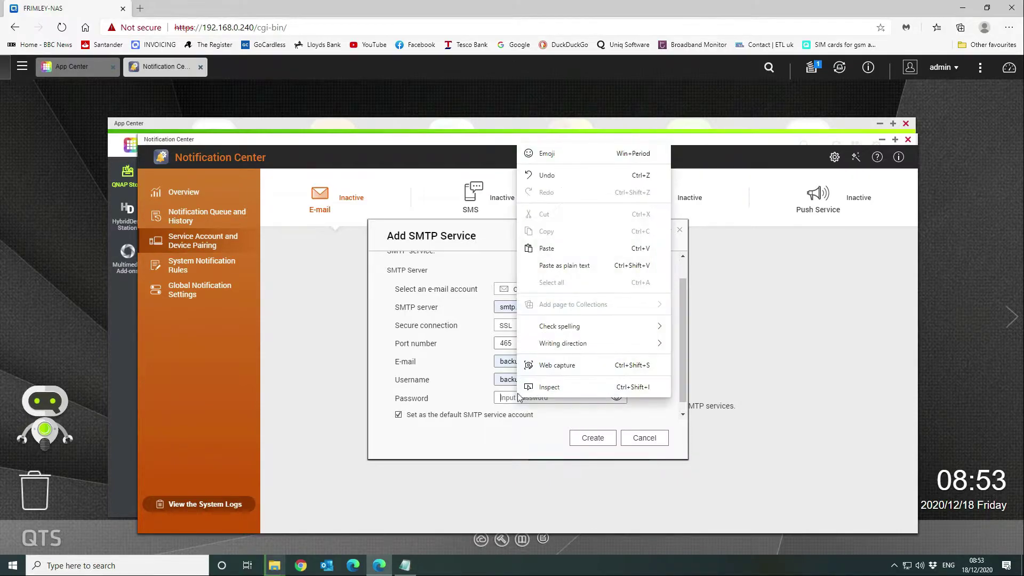
pyautogui.click(547, 248)
pyautogui.scroll(-1, 598, 375)
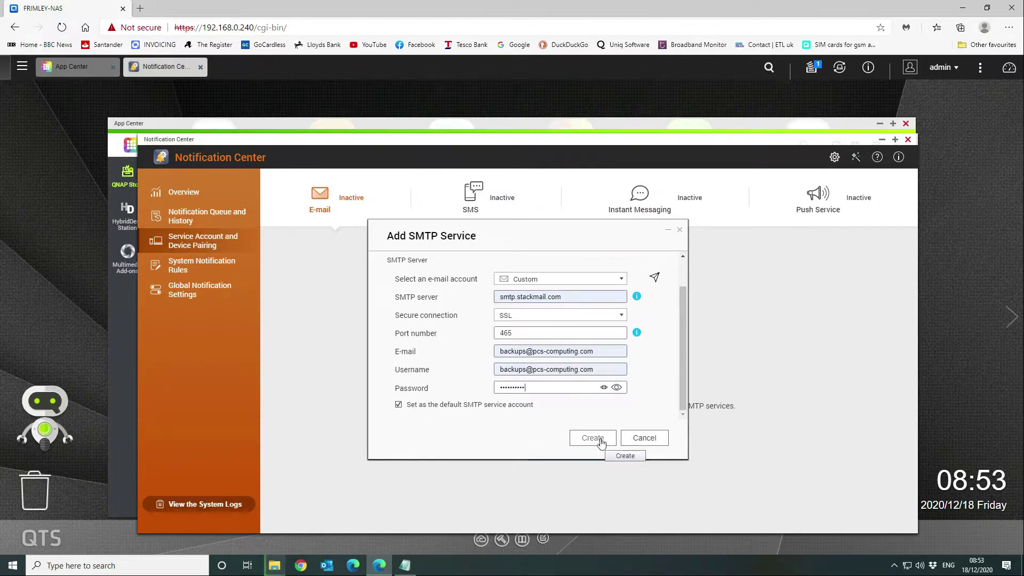
pyautogui.click(601, 443)
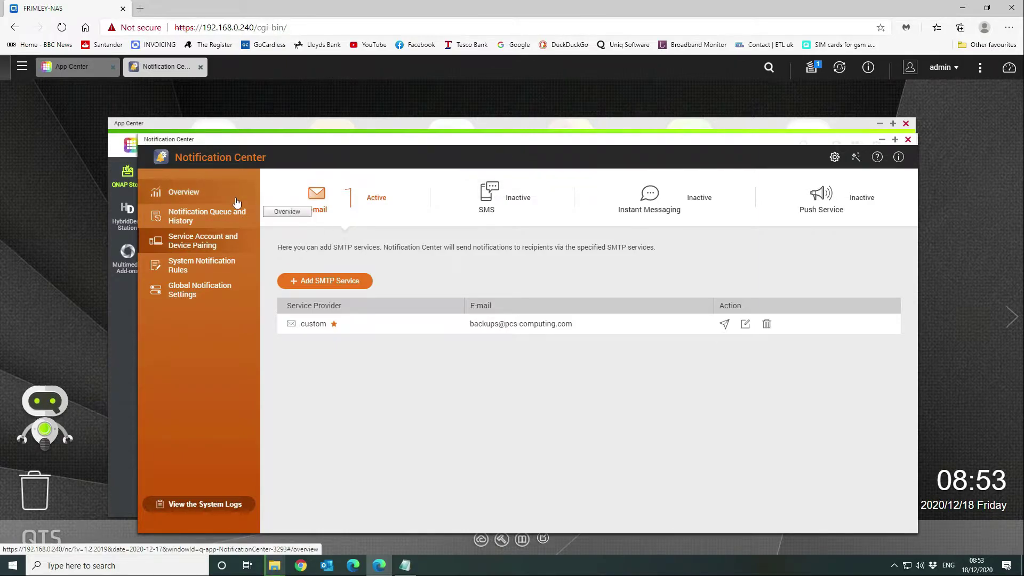
# - Start a new alert notification rule and name it Alerts
pyautogui.click(191, 196)
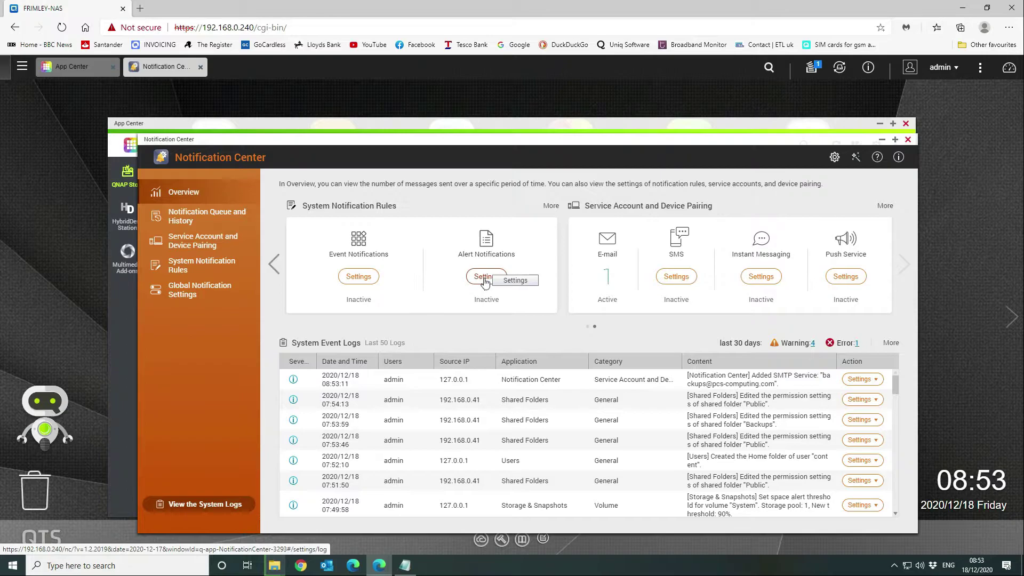
pyautogui.click(484, 282)
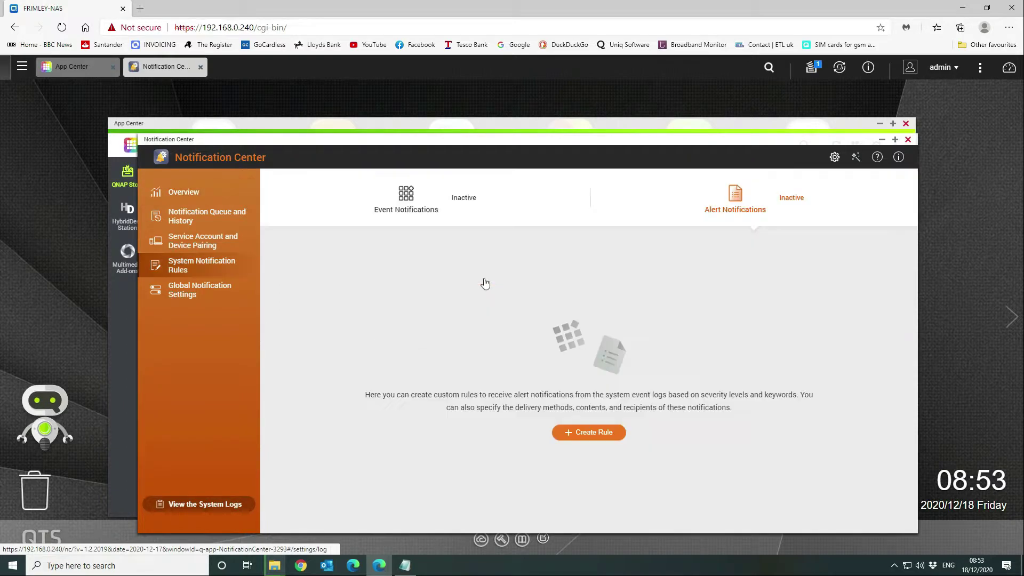
pyautogui.click(589, 433)
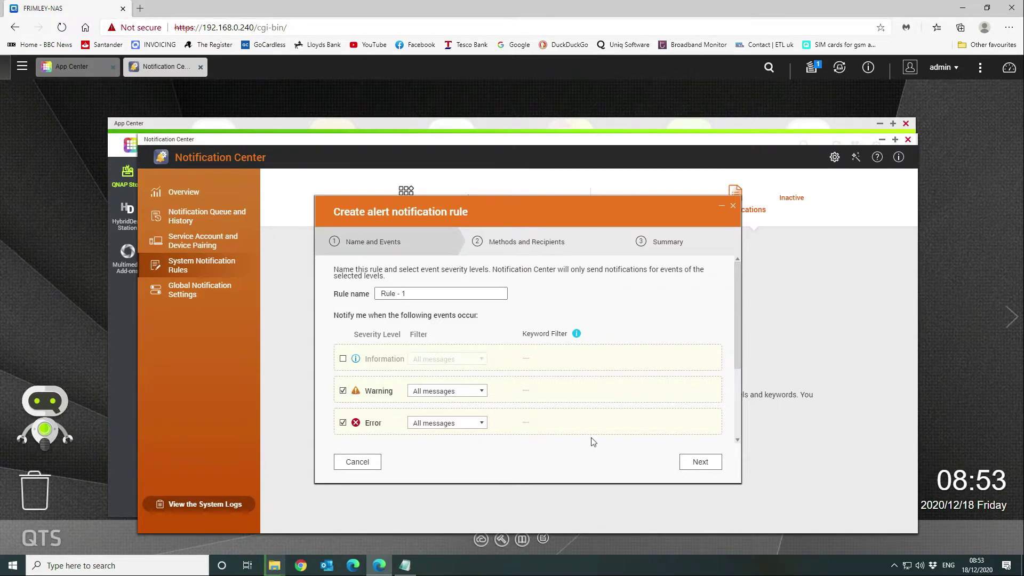
pyautogui.tripleClick(405, 292)
pyautogui.write('Alerts-Errors')
pyautogui.doubleClick(397, 293)
pyautogui.moveTo(436, 293); pyautogui.dragTo(400, 294)
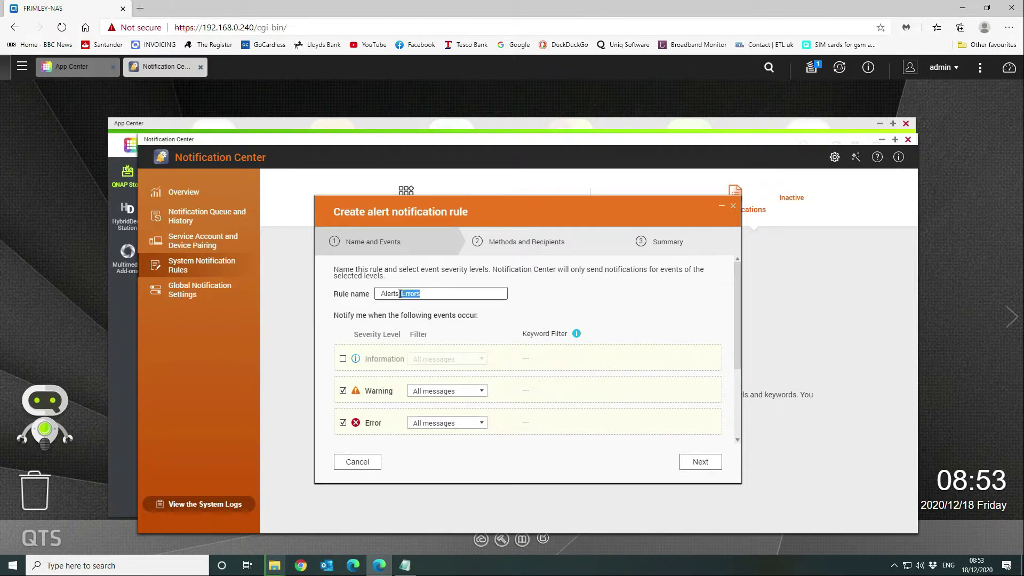
pyautogui.press('BackSpace')
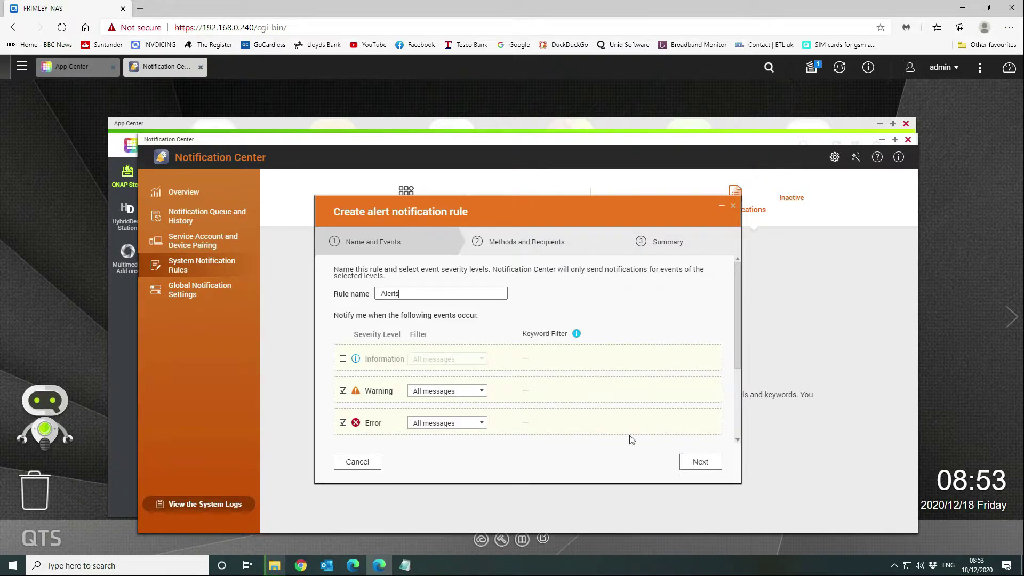
# - Keep All messages for Warning events and continue to delivery methods and recipients
pyautogui.click(479, 391)
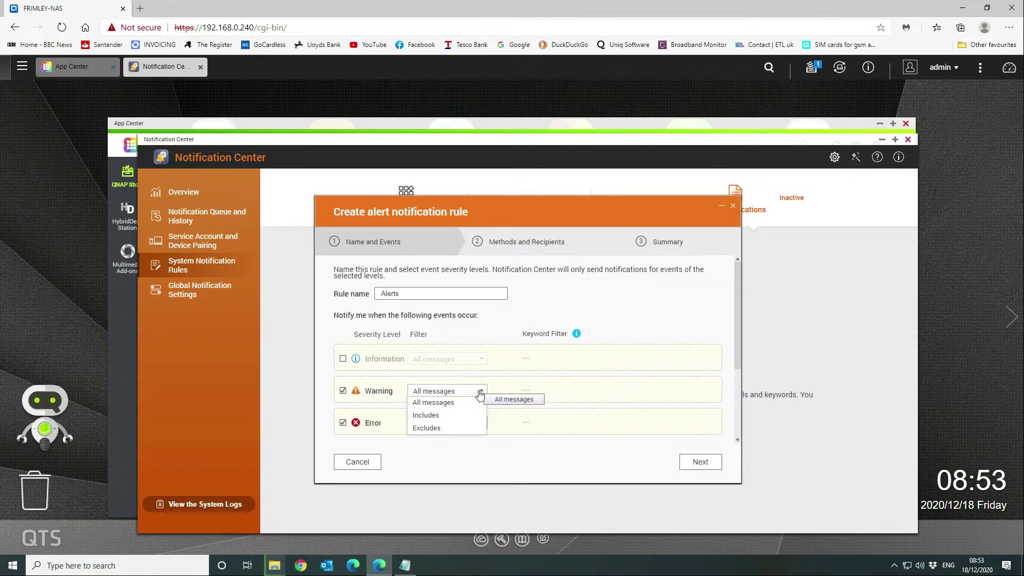
pyautogui.click(479, 402)
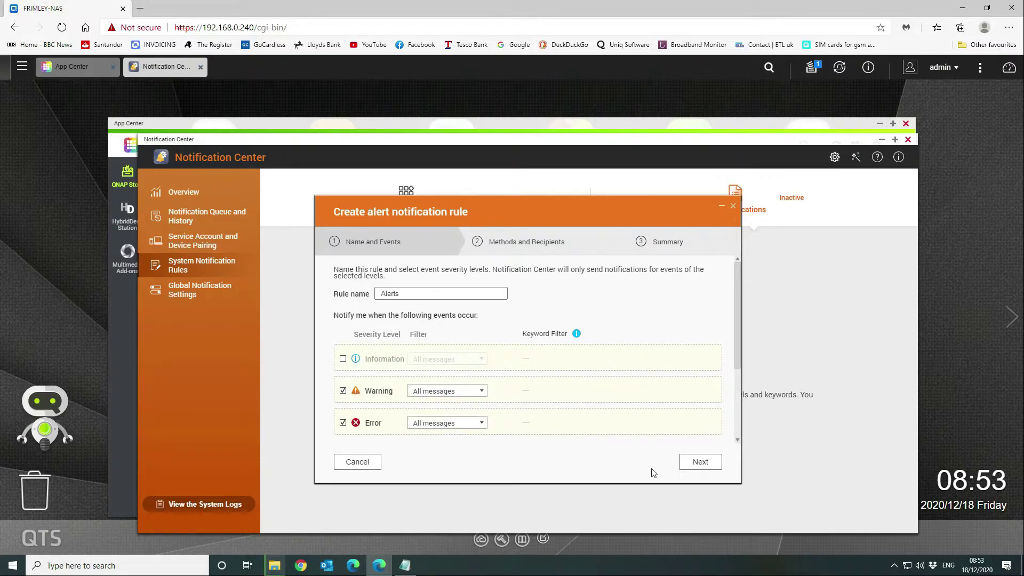
pyautogui.click(701, 462)
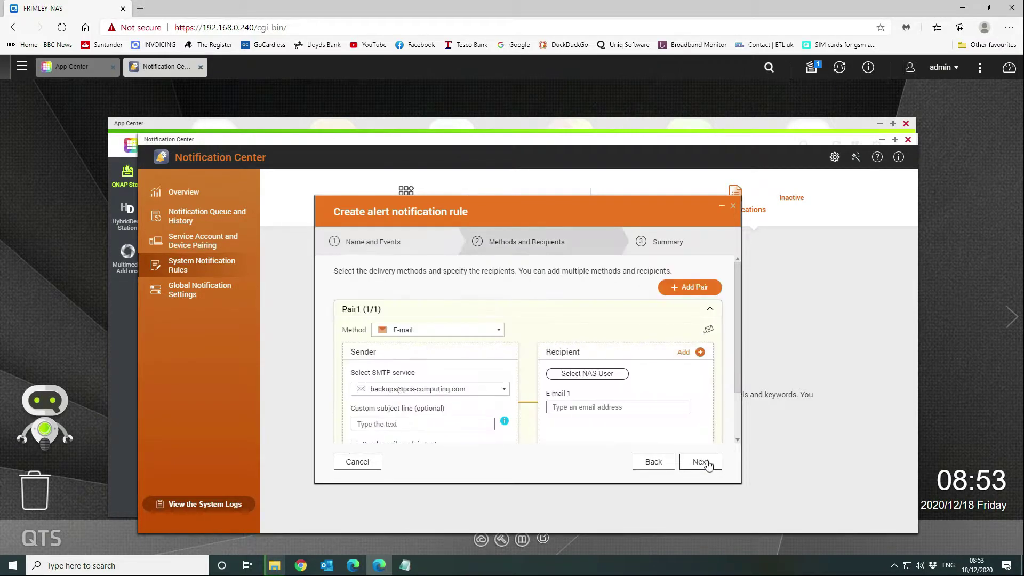
# - Set the custom e-mail subject to 'FRIMLEY-NAS Notification'
pyautogui.scroll(-1, 413, 320)
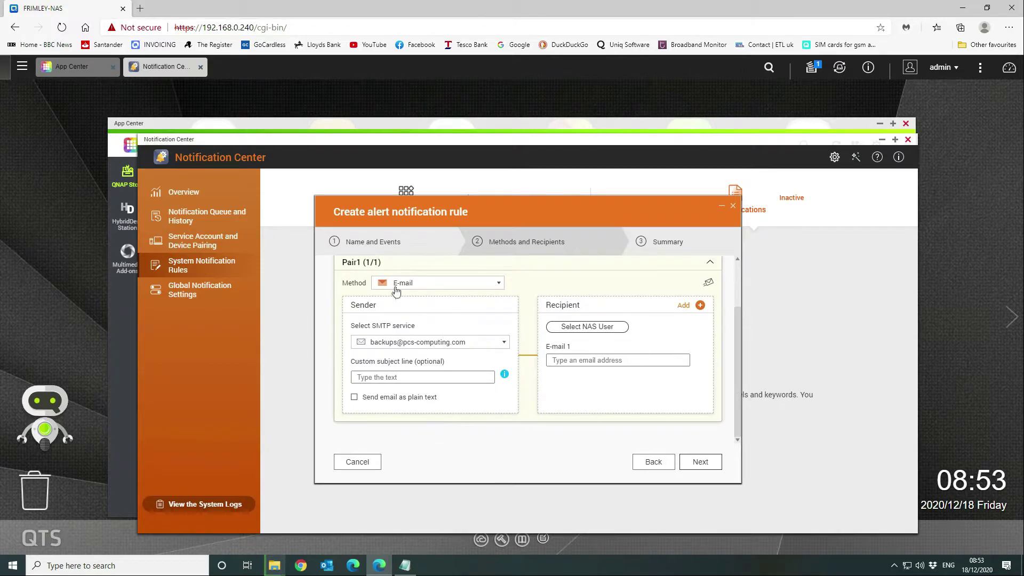
pyautogui.click(386, 380)
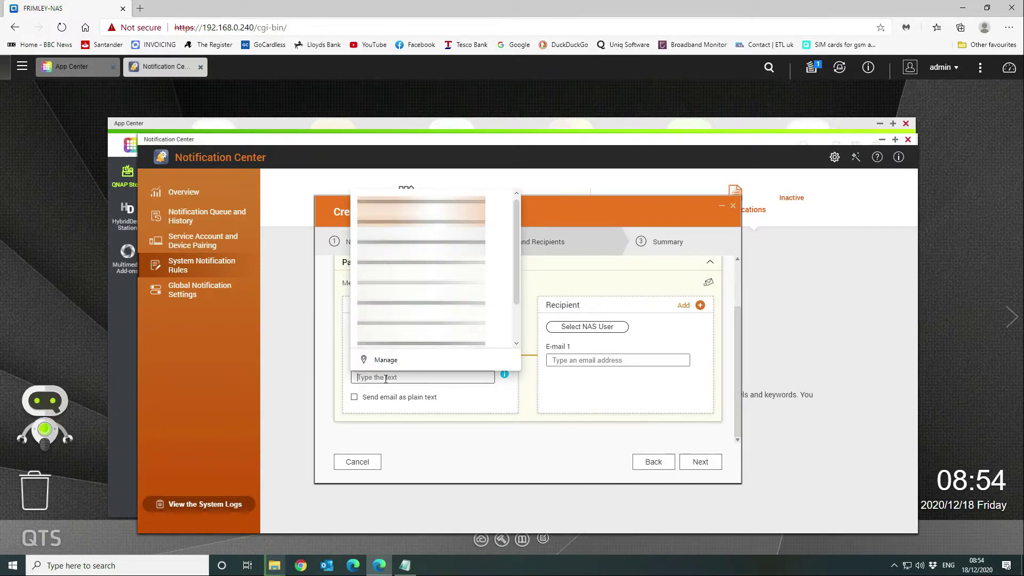
pyautogui.write('FRIMLEY-NAS')
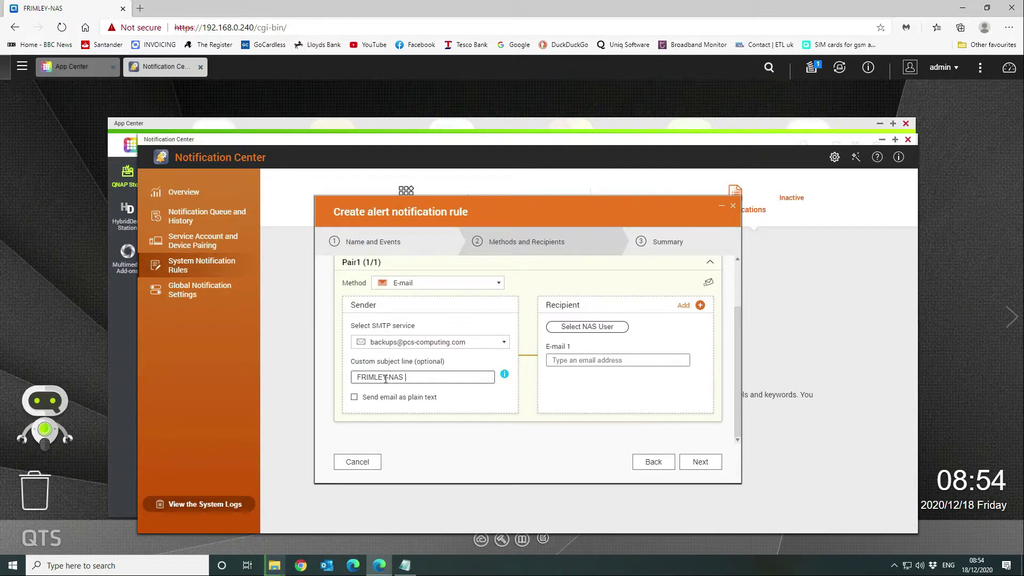
pyautogui.write(' Notification')
# - Fill E-mail 1 with the SMTP account's own address from the autofill suggestion
pyautogui.click(573, 327)
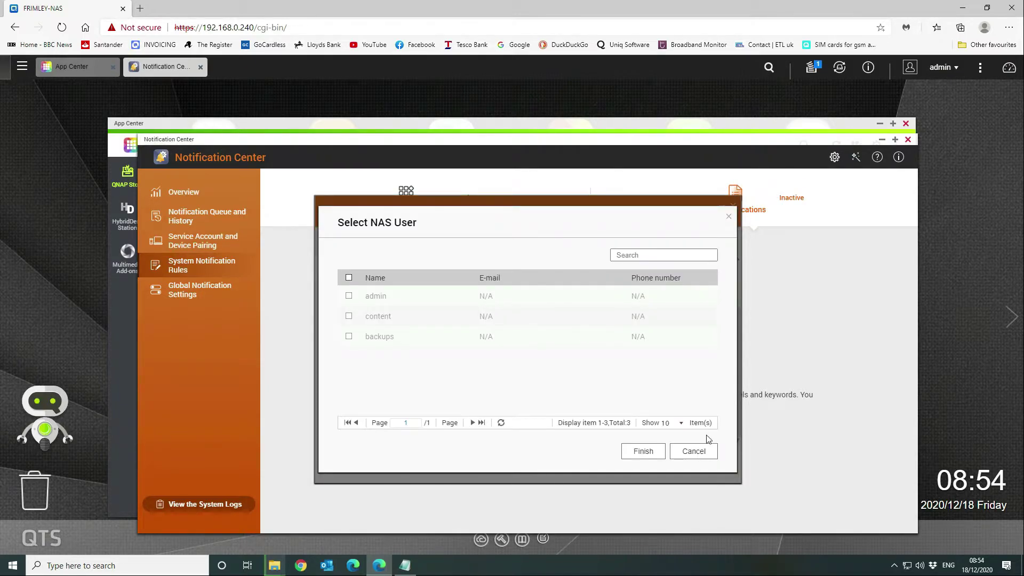
pyautogui.click(693, 452)
pyautogui.click(585, 361)
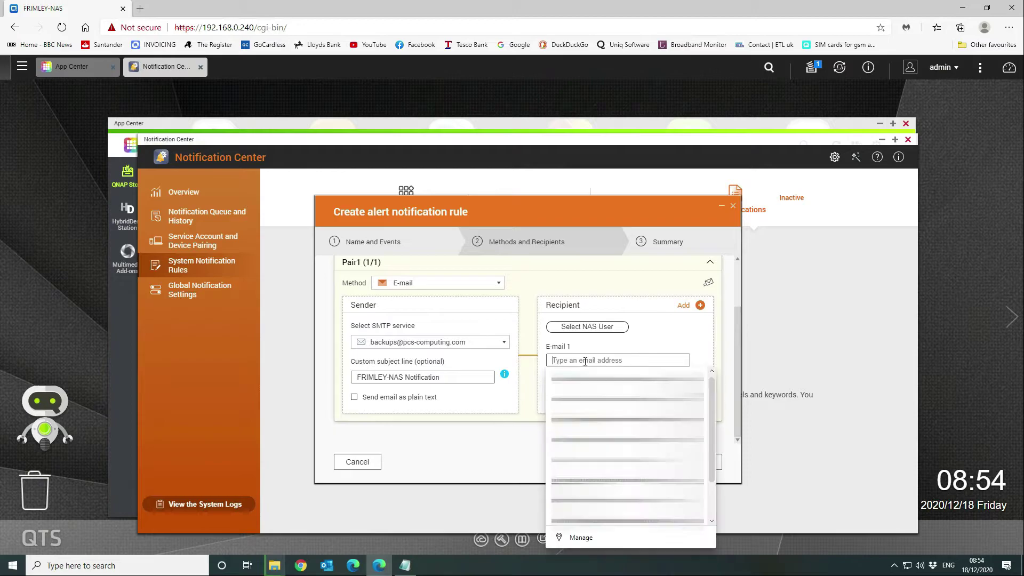
pyautogui.write('backup')
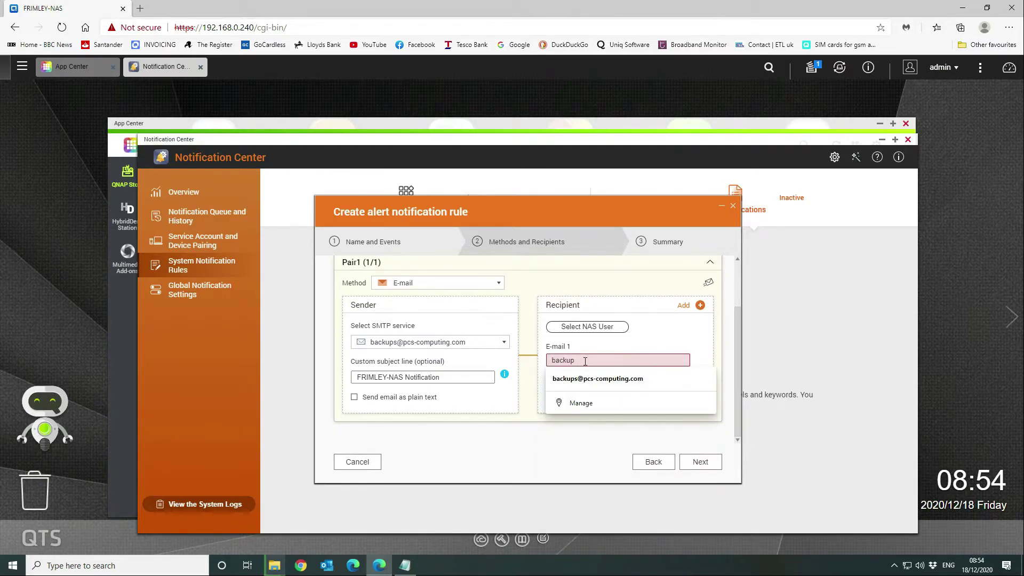
pyautogui.click(603, 379)
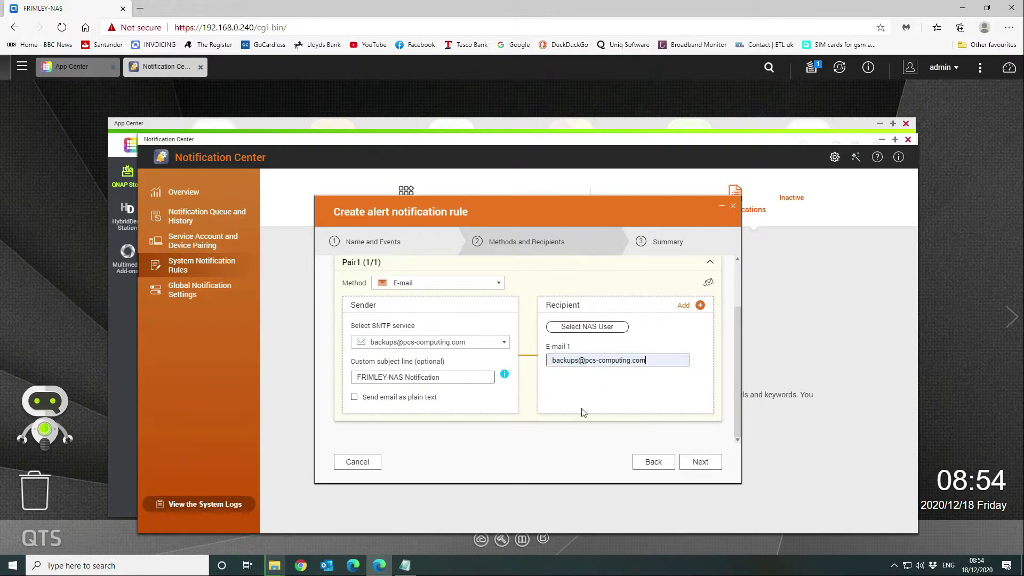
# - Review the Alerts rule's summary page
pyautogui.click(703, 462)
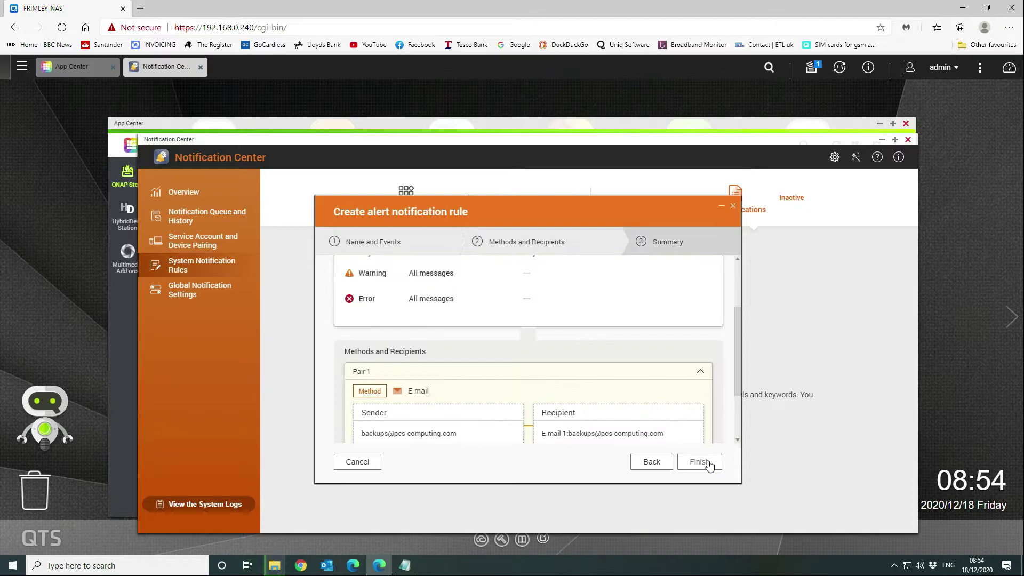
pyautogui.scroll(-1, 510, 341)
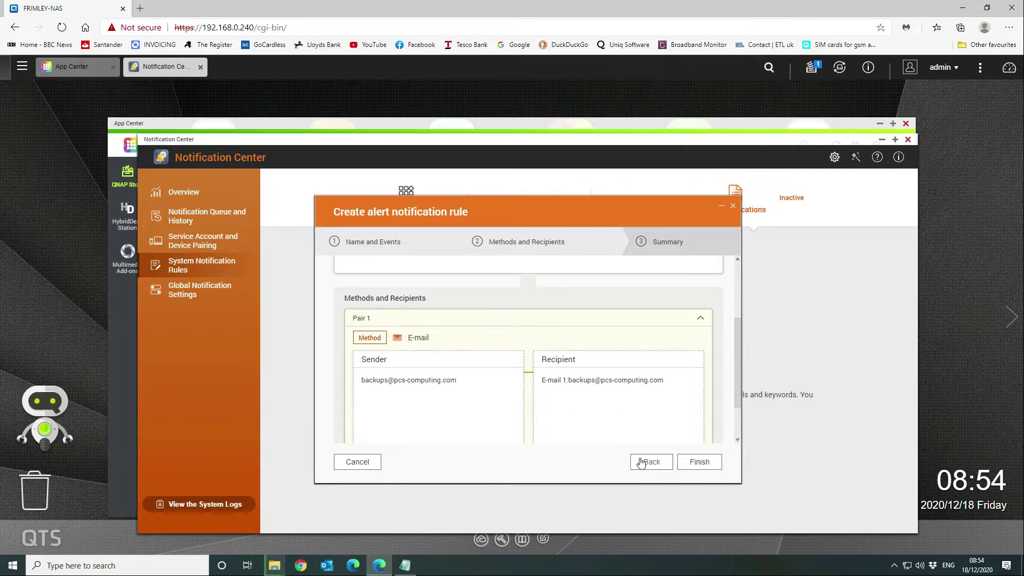
pyautogui.scroll(-1, 663, 328)
pyautogui.scroll(3, 663, 328)
pyautogui.scroll(-3, 664, 331)
# - Finish the Alerts rule and preview its notification criteria
pyautogui.click(705, 467)
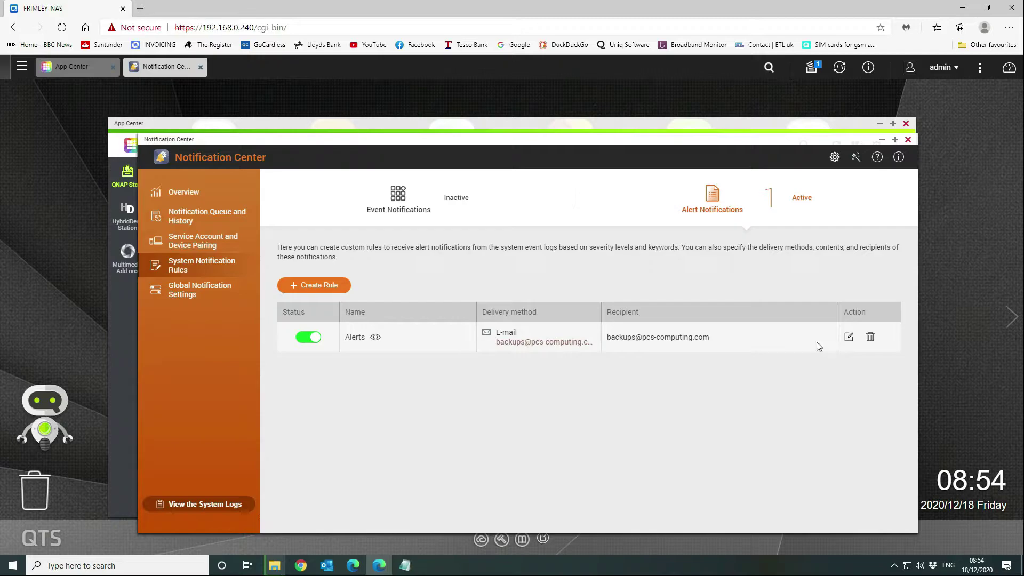
pyautogui.click(376, 338)
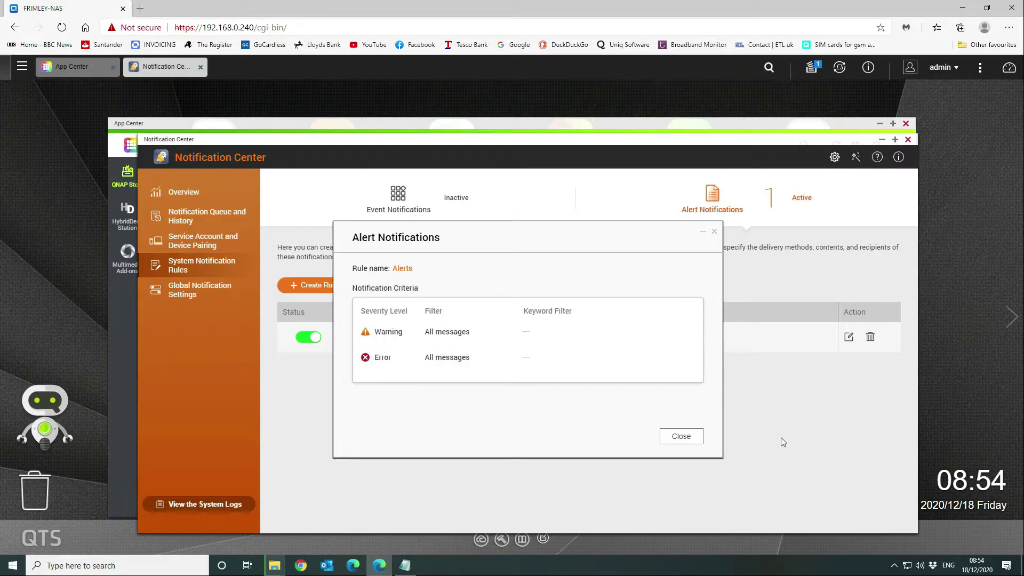
pyautogui.click(682, 437)
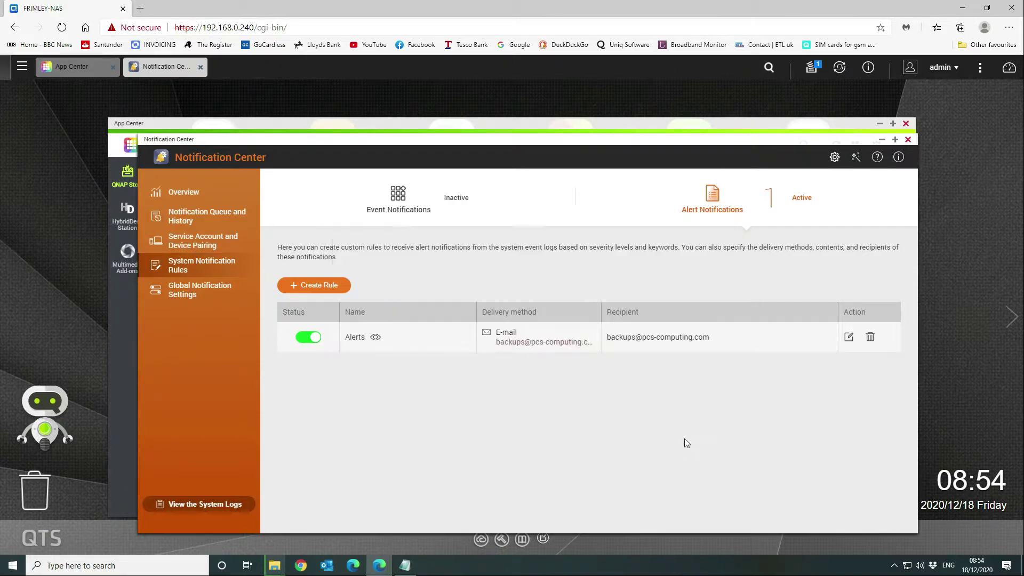
# - Edit the Alerts rule, send a test e-mail to the recipient, and save the changes
pyautogui.click(848, 337)
pyautogui.scroll(-3, 568, 341)
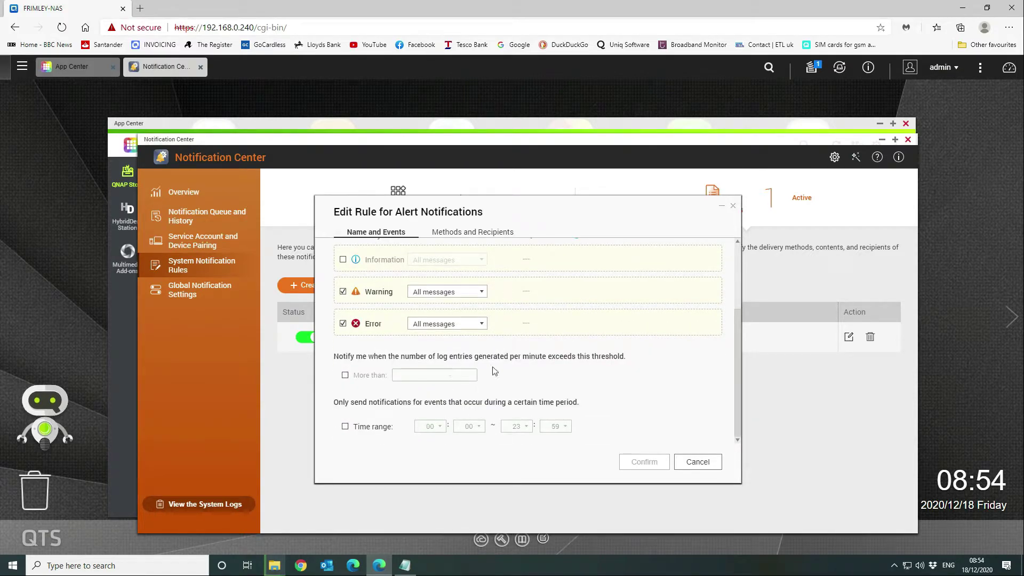
pyautogui.click(472, 232)
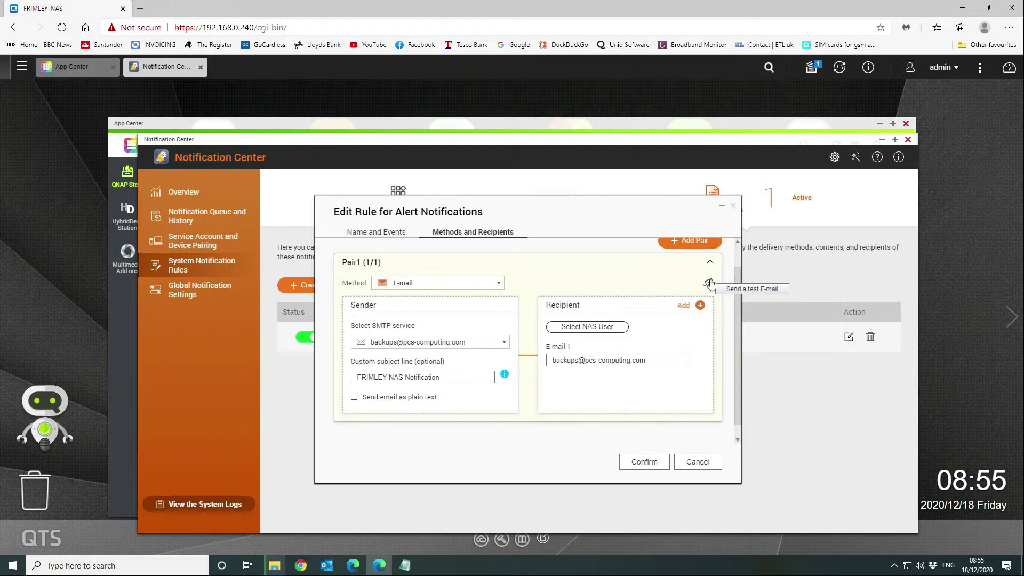
pyautogui.click(710, 283)
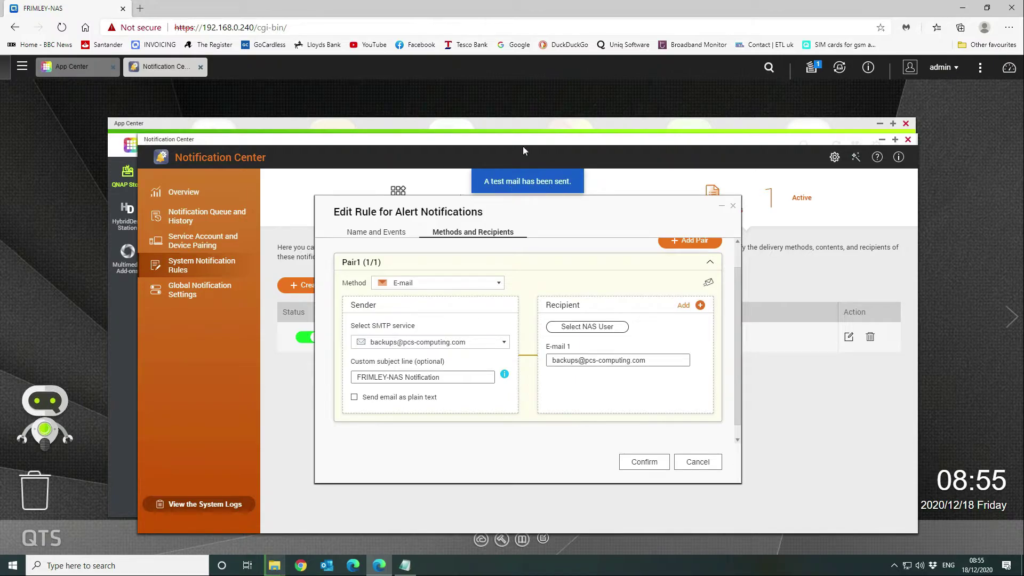
pyautogui.click(644, 462)
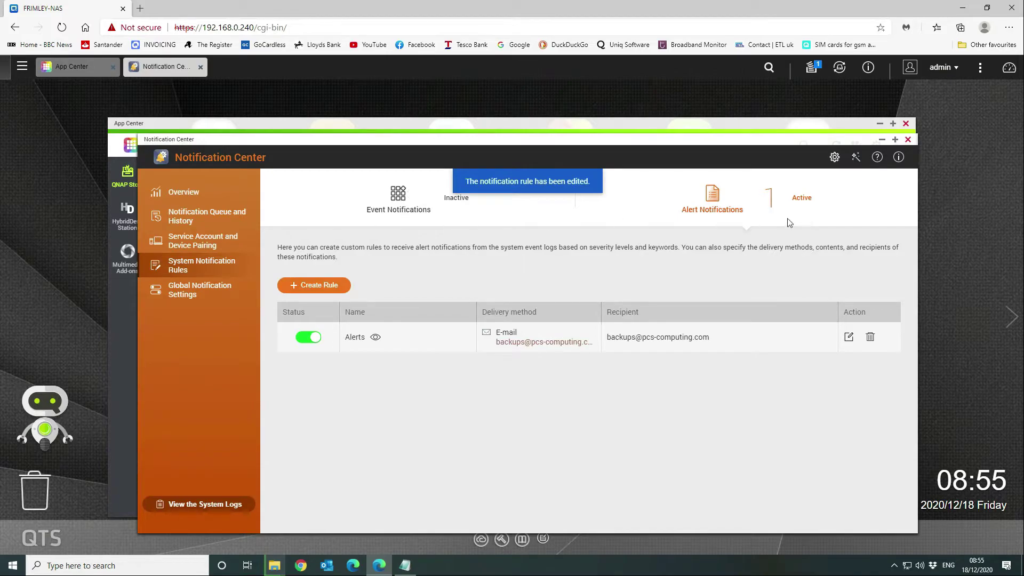
# - Look over the overview, notification history and e-mail services, then open System Notification Rules
pyautogui.click(183, 192)
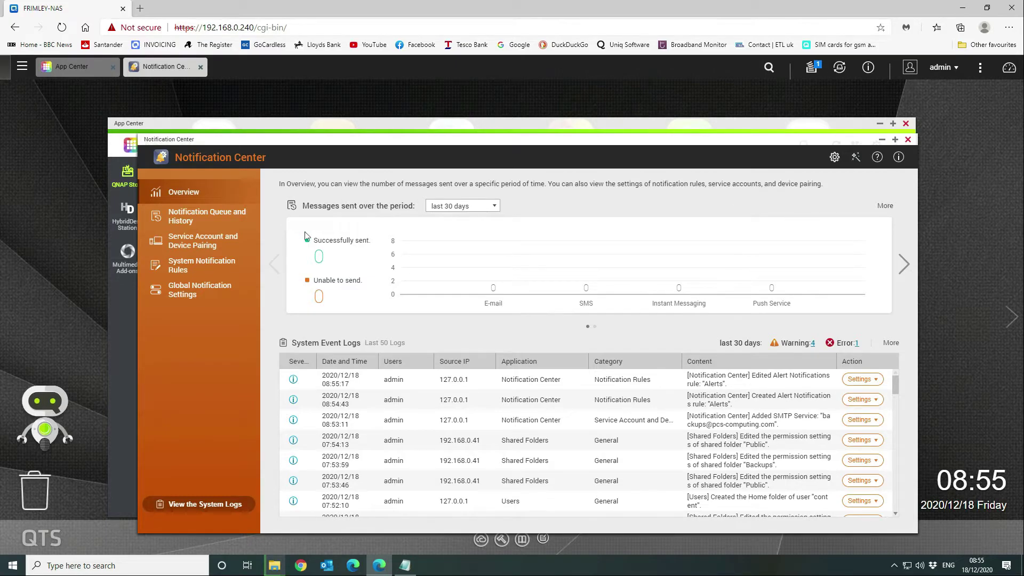
pyautogui.click(191, 220)
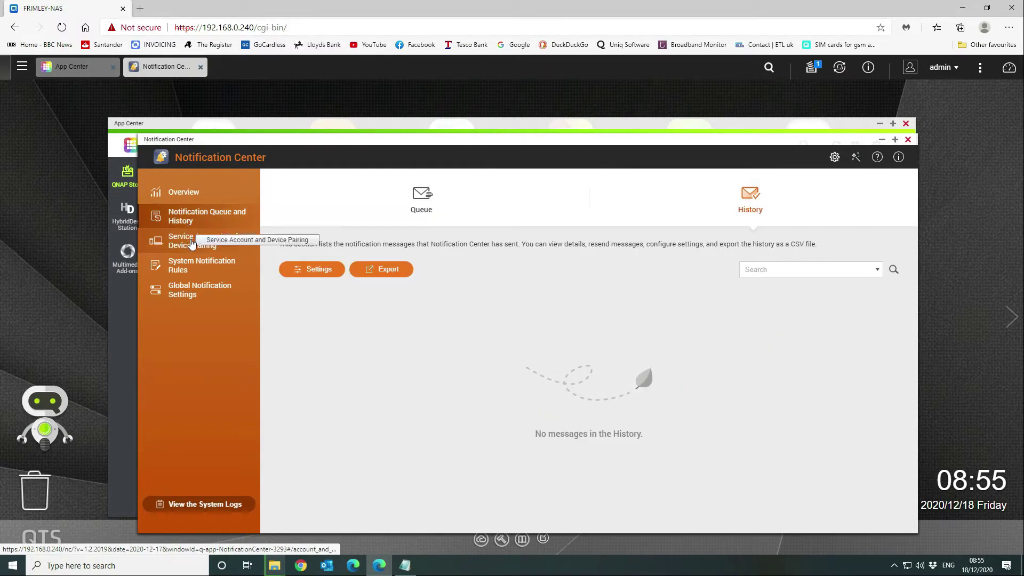
pyautogui.click(192, 243)
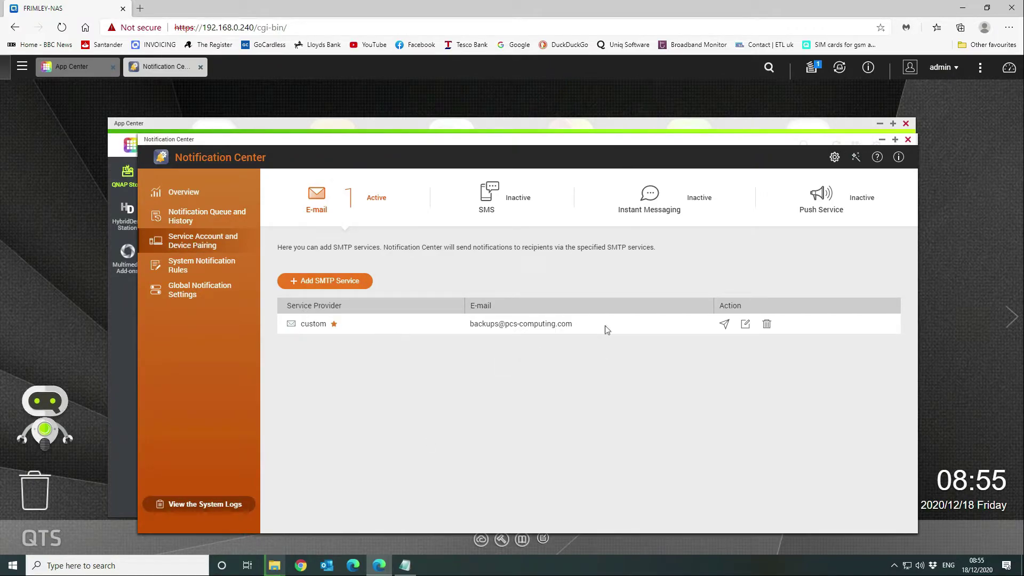
pyautogui.click(172, 266)
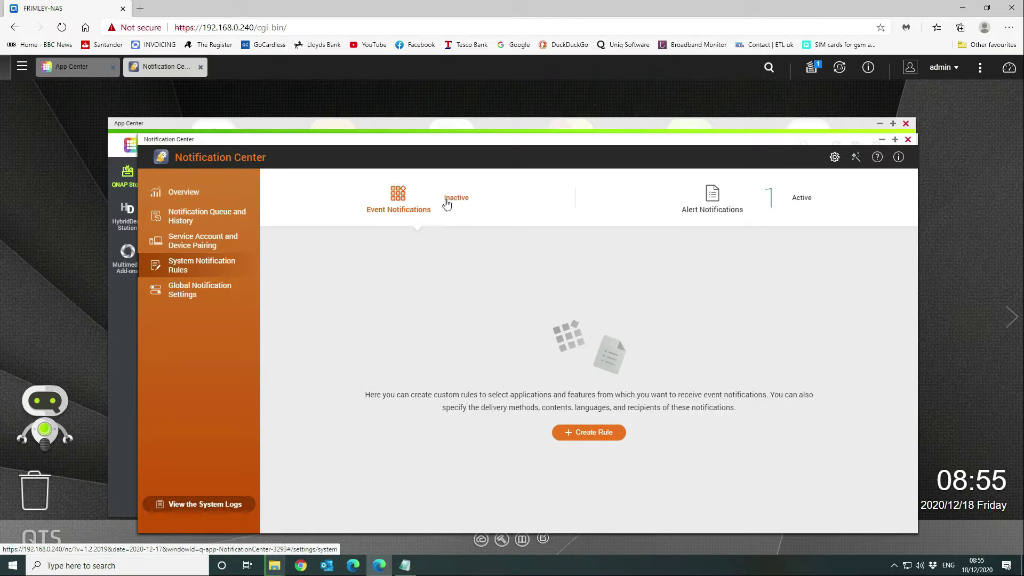
# - Create an event notification rule named Rule - 1 and scroll through its full event list
pyautogui.click(588, 433)
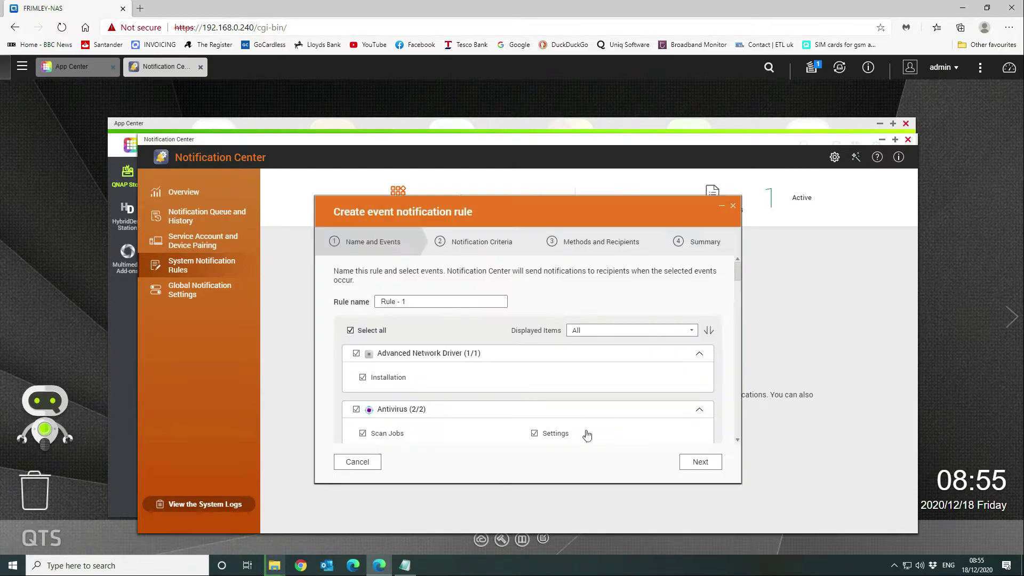
pyautogui.scroll(-10, 552, 376)
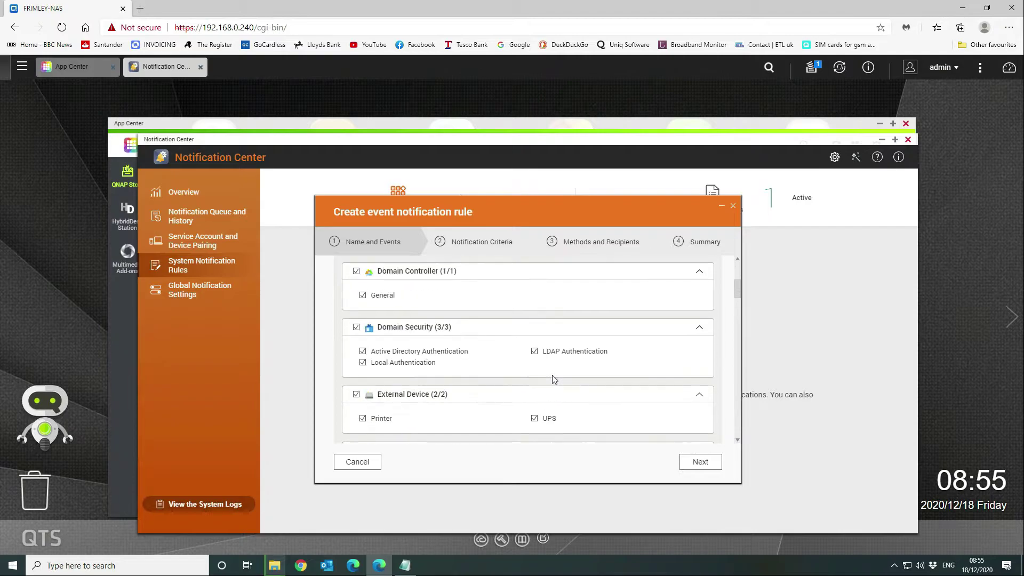
pyautogui.scroll(-15, 553, 378)
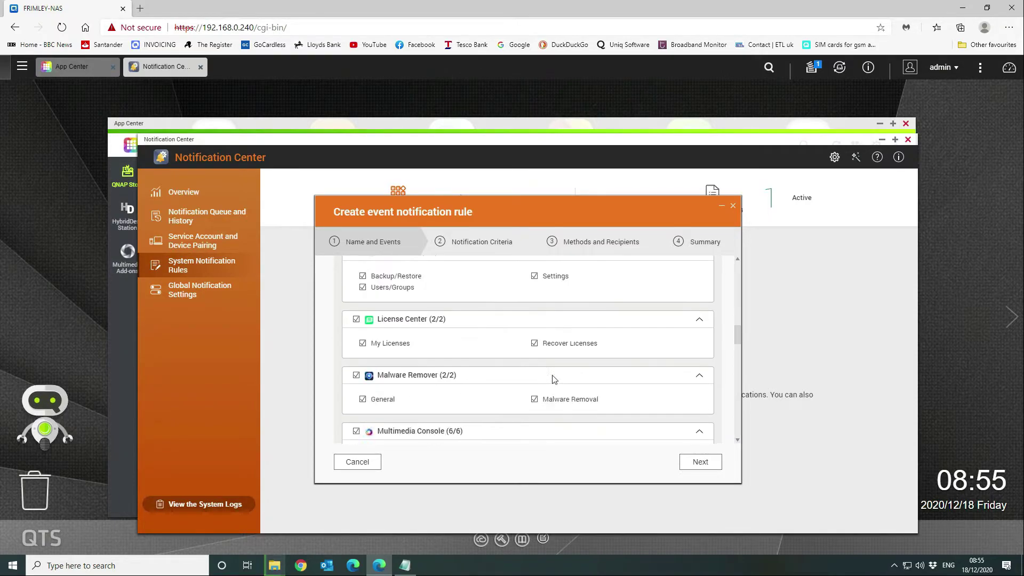
pyautogui.scroll(-10, 552, 379)
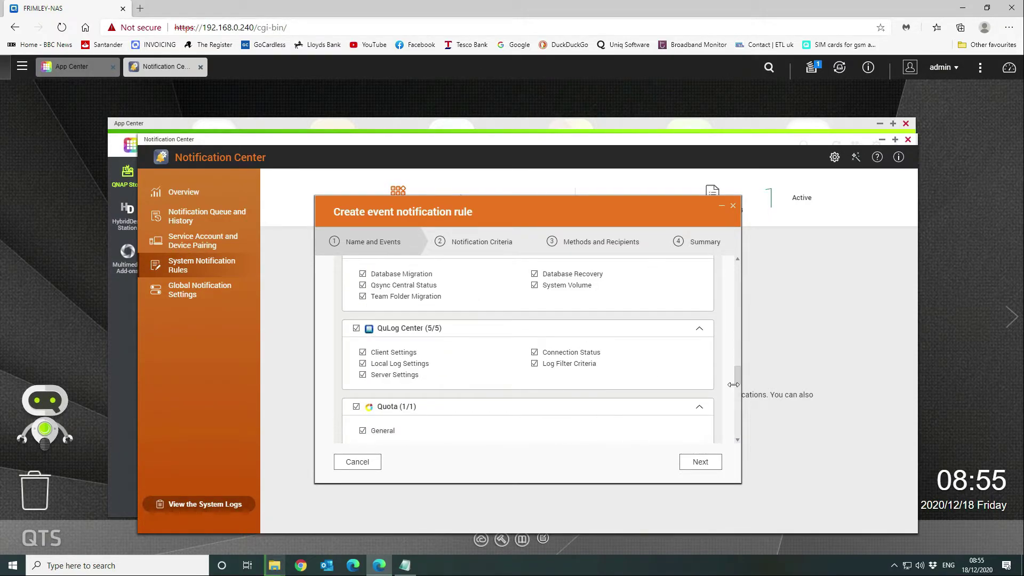
pyautogui.moveTo(736, 376); pyautogui.dragTo(746, 273)
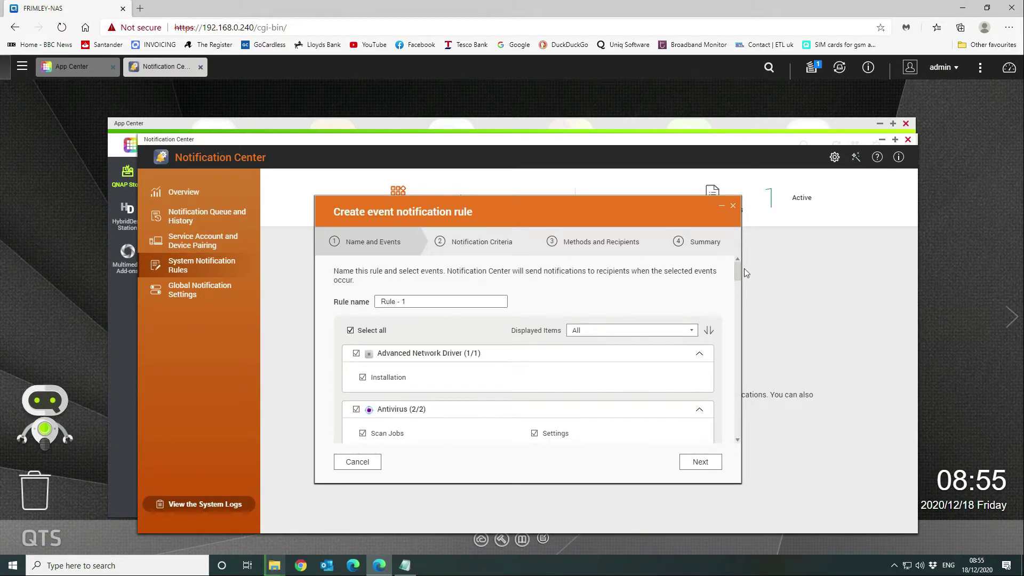
pyautogui.scroll(-3, 516, 374)
pyautogui.scroll(-5, 516, 373)
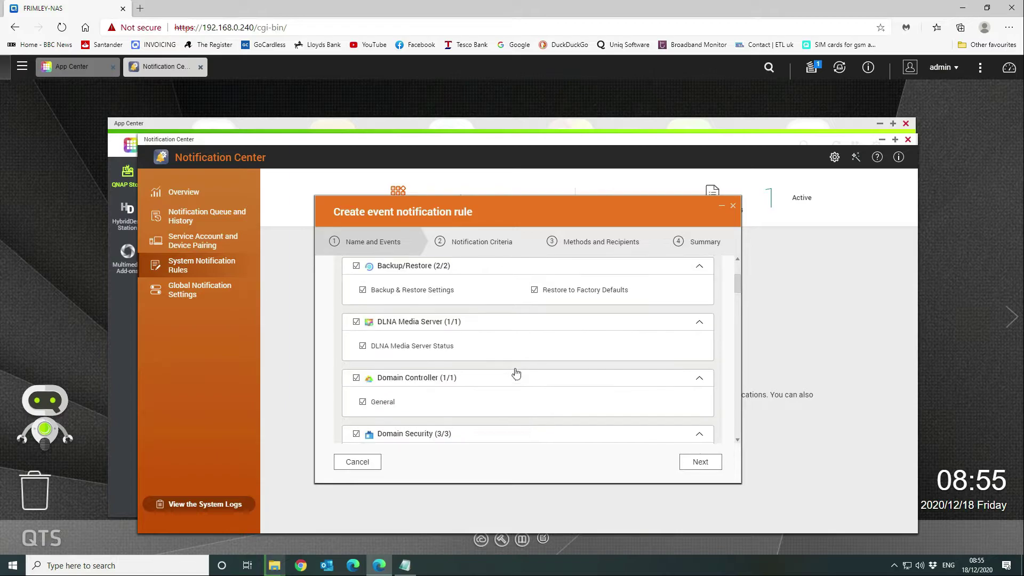
pyautogui.scroll(8, 516, 367)
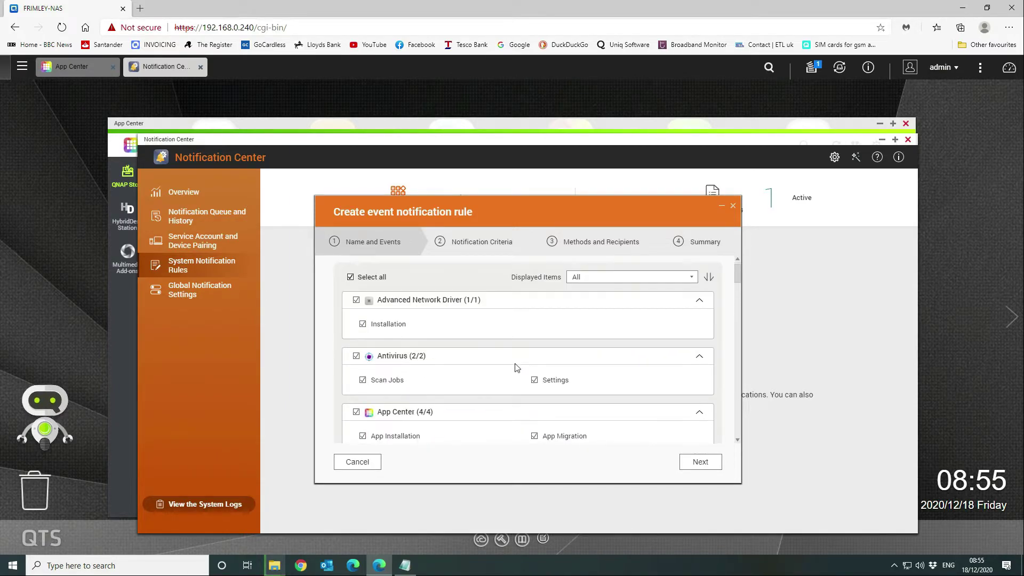
# - Untick Select all to clear every event, then scroll down through the event groups
pyautogui.click(351, 277)
pyautogui.scroll(-1, 491, 380)
pyautogui.scroll(1, 491, 380)
pyautogui.scroll(-5, 491, 380)
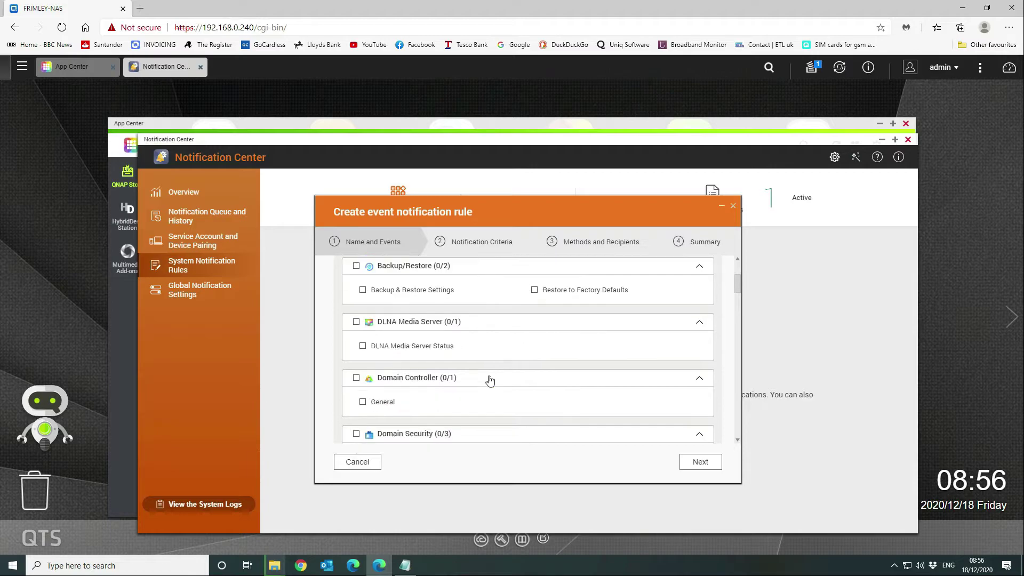
pyautogui.scroll(-3, 490, 380)
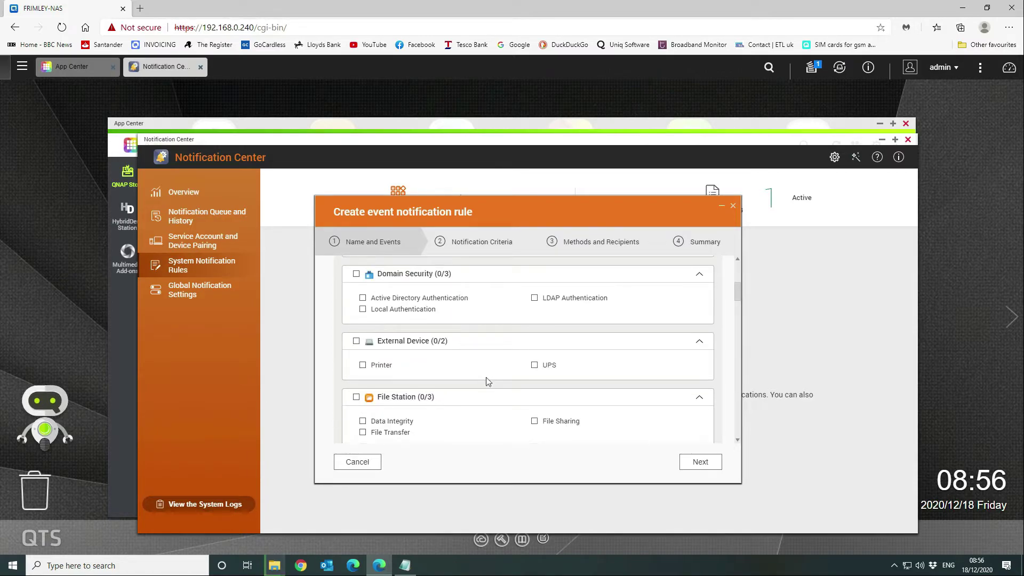
pyautogui.scroll(-1, 485, 377)
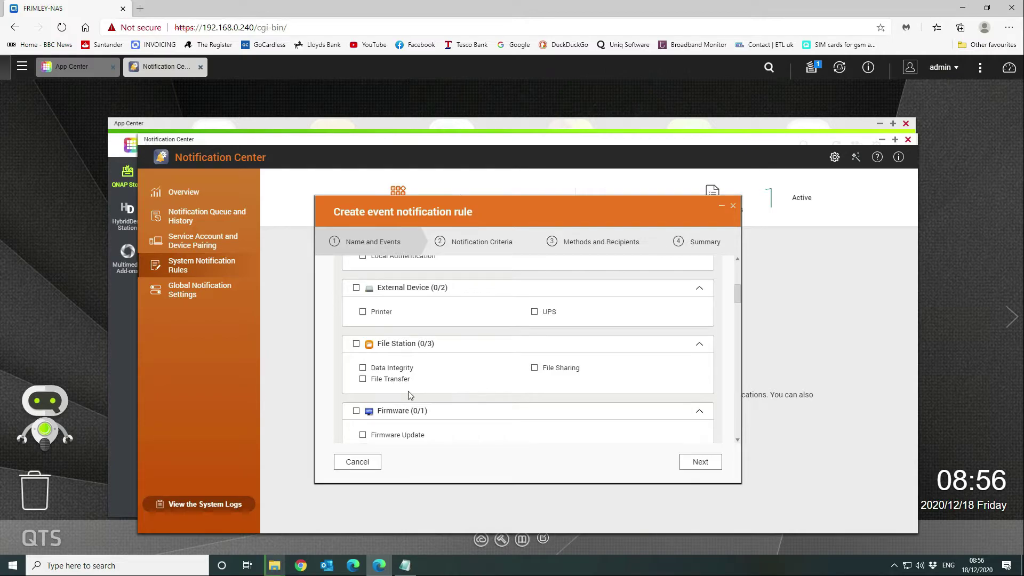
pyautogui.scroll(-1, 409, 395)
pyautogui.scroll(-1, 409, 395)
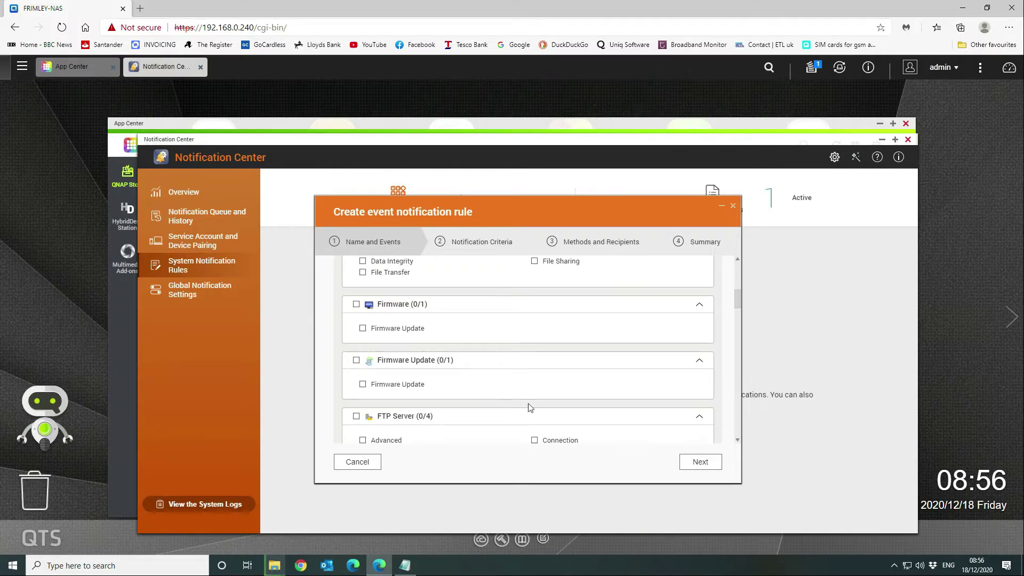
pyautogui.scroll(-2, 526, 405)
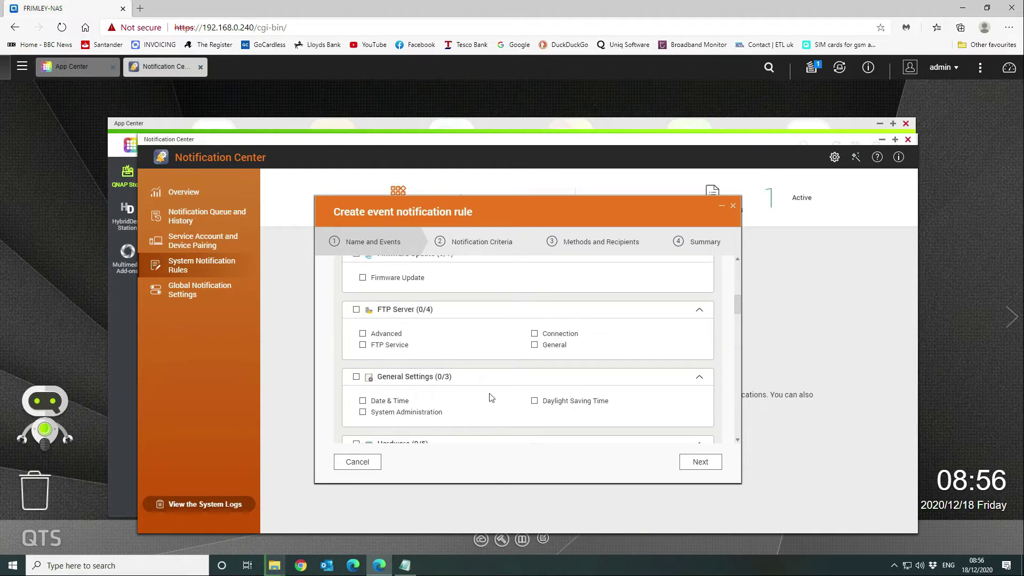
pyautogui.scroll(-1, 493, 398)
pyautogui.scroll(-1, 427, 378)
# - Tick all Hardware events except Battery Backup Unit, Graphics Card and Audio Alert
pyautogui.click(356, 337)
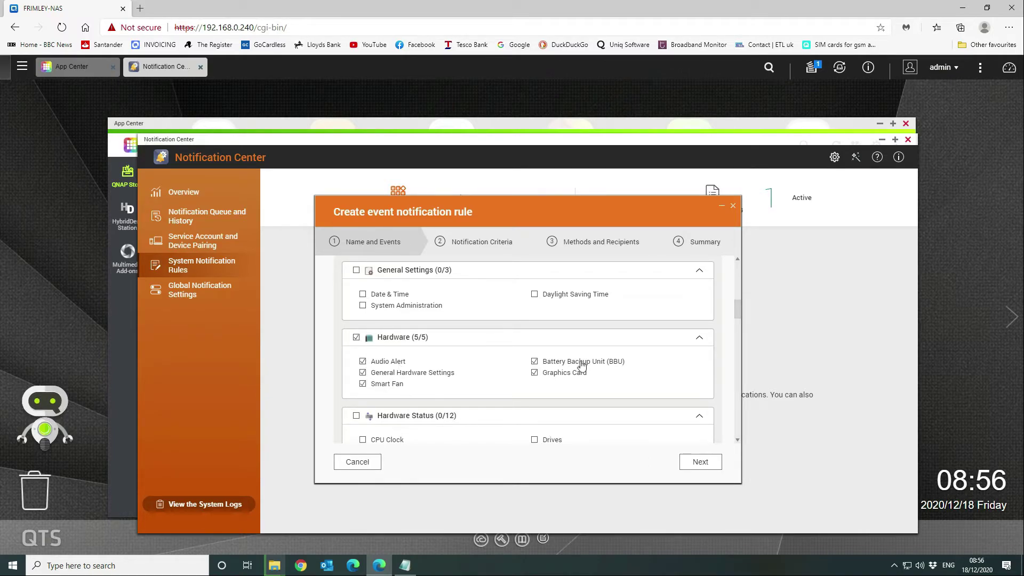
pyautogui.click(535, 362)
pyautogui.click(534, 373)
pyautogui.click(362, 362)
# - Tick Hardware Status events, excluding CPU Clock, Enclosure, Kernel, External Device/RAID, I/O Ports, NAS Cover, Redundant Power
pyautogui.scroll(-1, 567, 351)
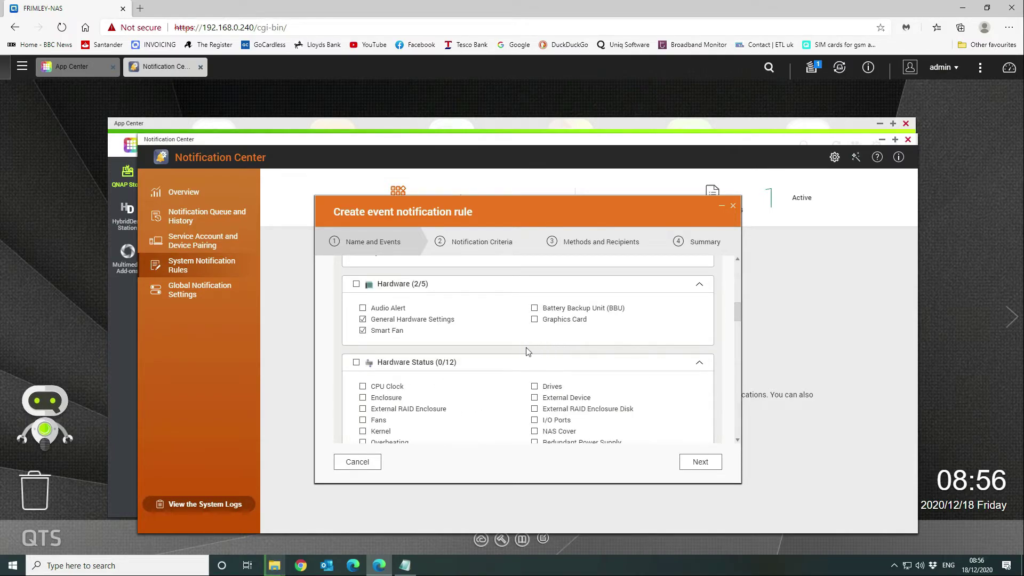
pyautogui.scroll(-1, 527, 351)
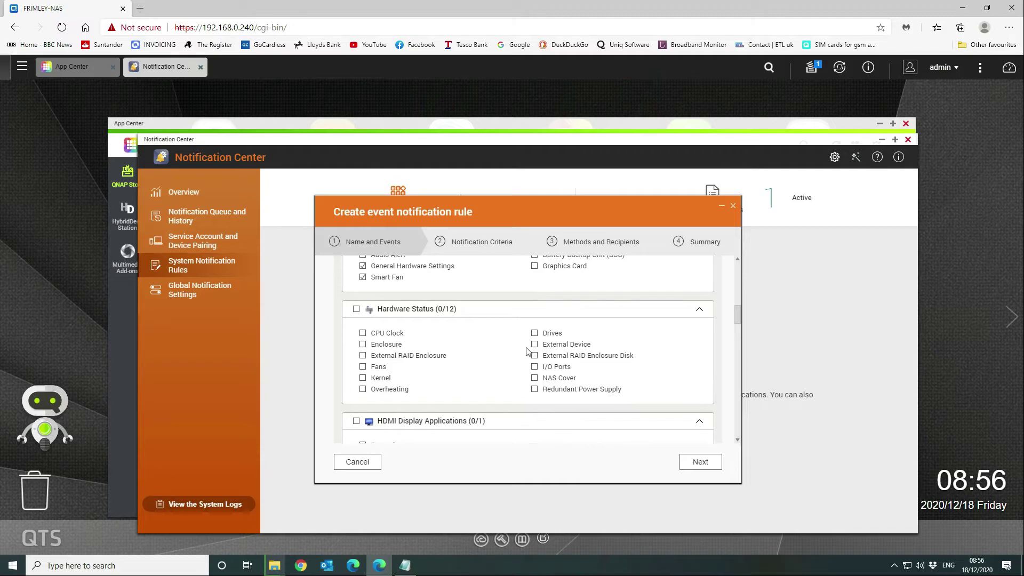
pyautogui.click(356, 309)
pyautogui.click(363, 334)
pyautogui.click(363, 344)
pyautogui.click(362, 378)
pyautogui.click(535, 344)
pyautogui.click(535, 355)
pyautogui.click(535, 366)
pyautogui.click(535, 378)
pyautogui.click(534, 389)
pyautogui.click(363, 356)
# - Tick myQNAPcloud events except Auto Router Configuration, Push Notifications, myQNAPcloud Link, QNAP Account and myQNAPcloud Server
pyautogui.scroll(-3, 613, 334)
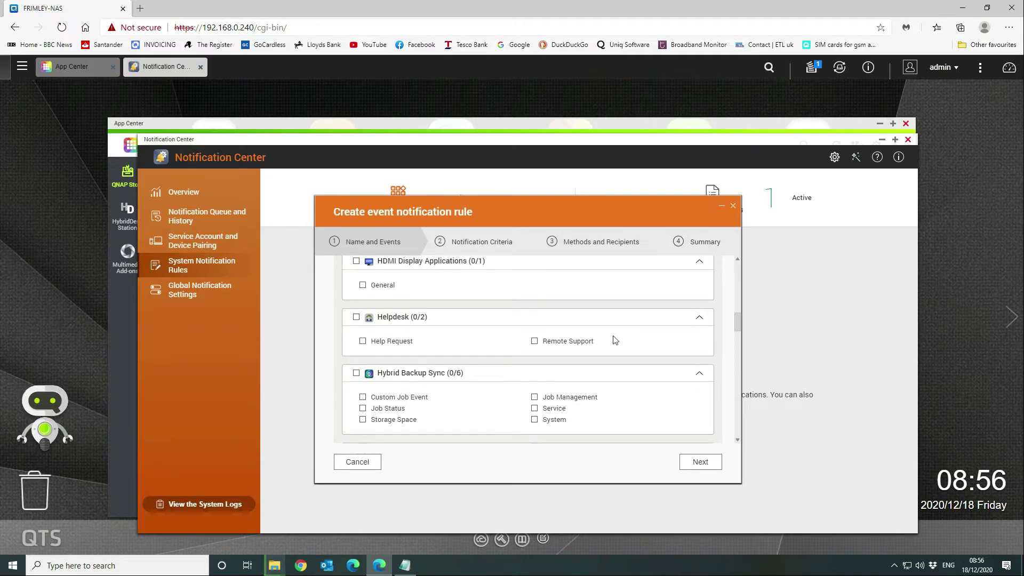
pyautogui.scroll(-2, 613, 335)
pyautogui.scroll(-4, 614, 336)
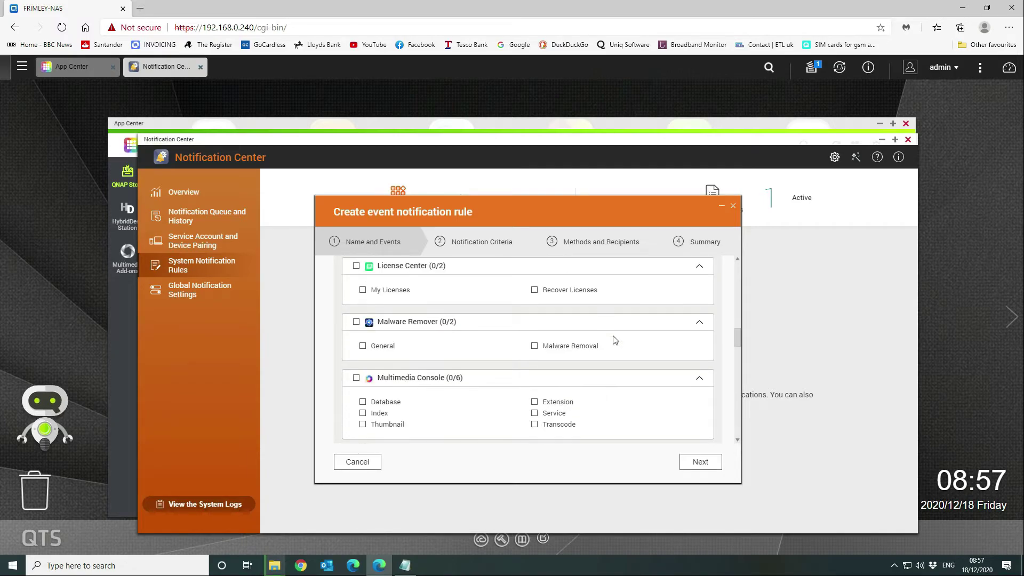
pyautogui.scroll(-1, 615, 340)
pyautogui.scroll(-1, 615, 340)
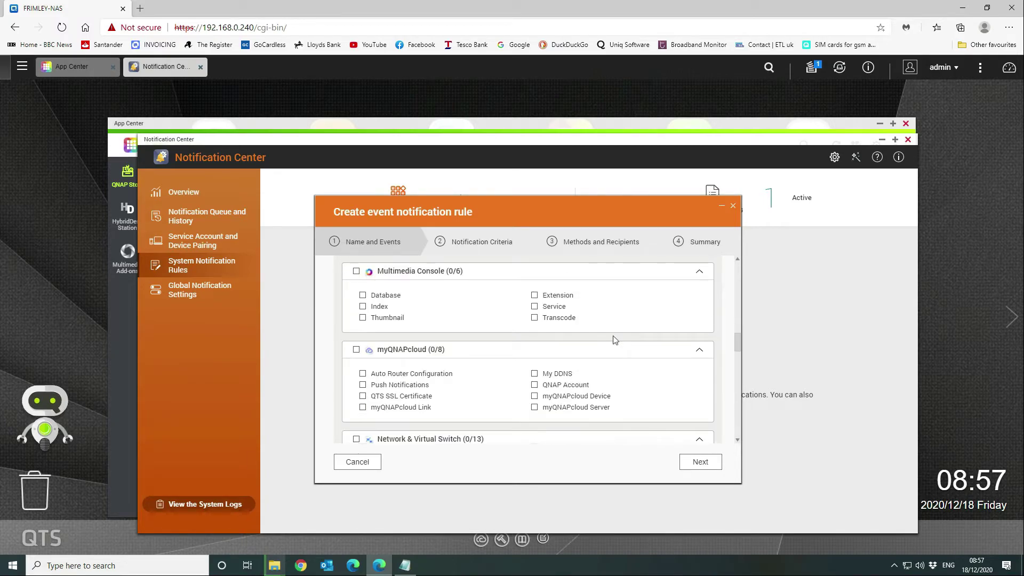
pyautogui.click(356, 349)
pyautogui.click(362, 373)
pyautogui.click(363, 386)
pyautogui.click(363, 408)
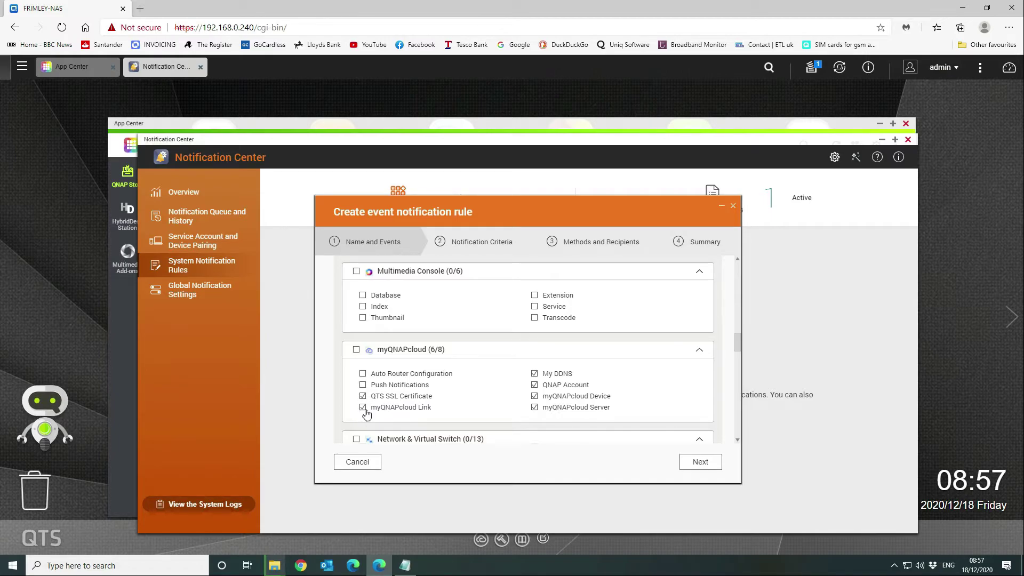
pyautogui.click(534, 385)
pyautogui.click(534, 408)
# - Include only the IP Access Protection event from the Security group (1/6)
pyautogui.scroll(-1, 511, 396)
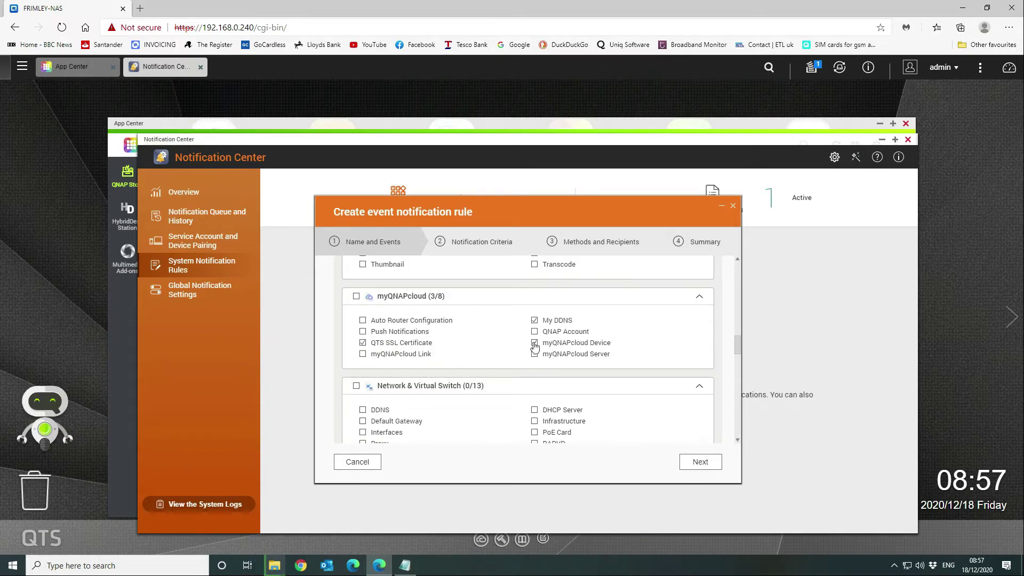
pyautogui.scroll(-1, 420, 394)
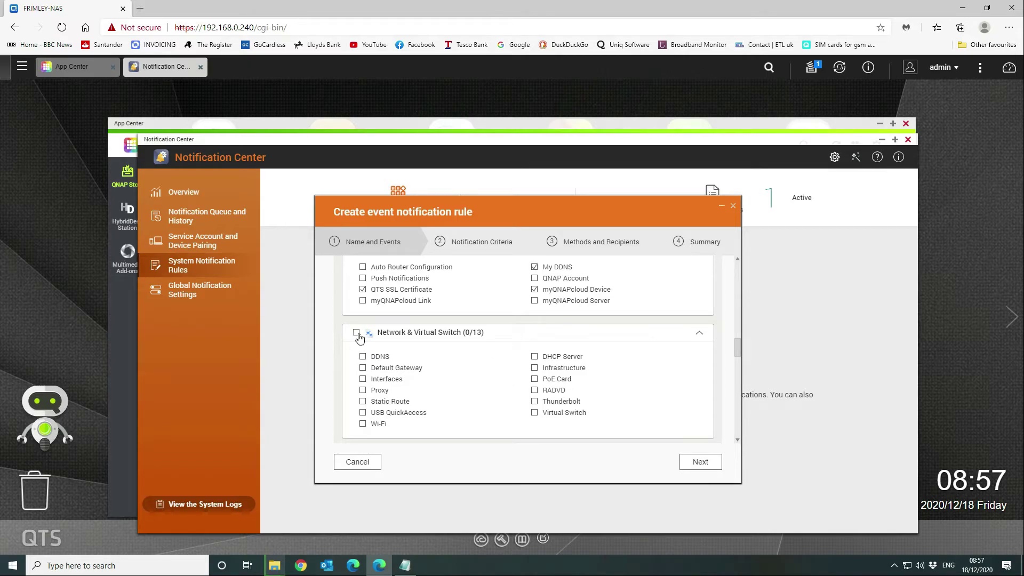
pyautogui.scroll(-3, 373, 406)
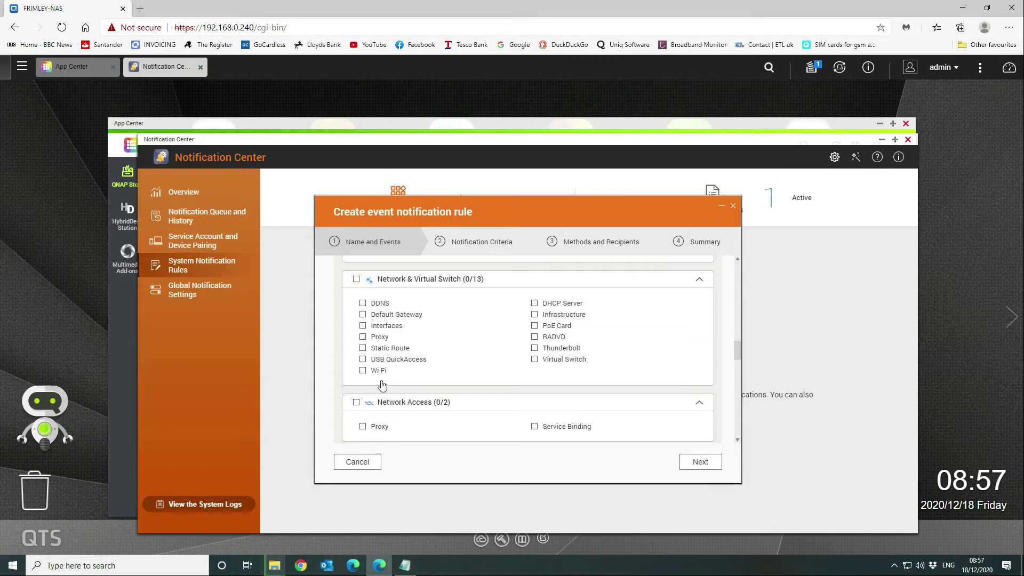
pyautogui.scroll(-3, 454, 409)
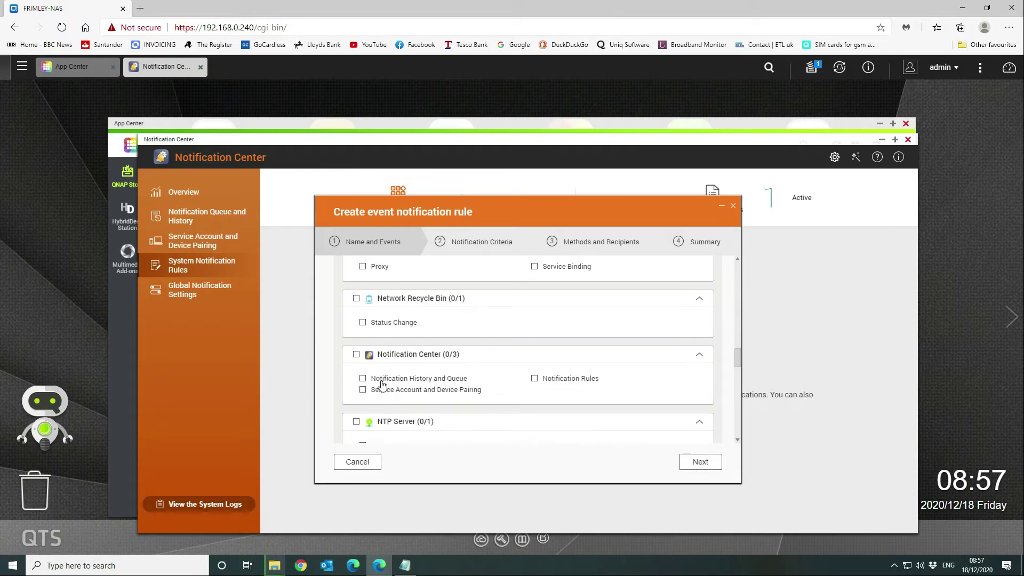
pyautogui.scroll(-1, 454, 414)
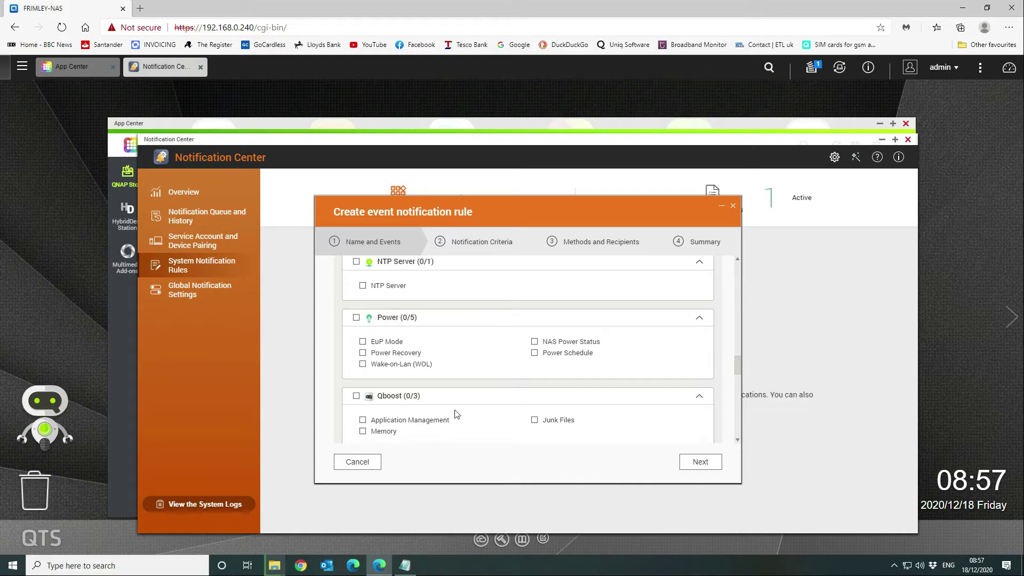
pyautogui.scroll(-1, 457, 414)
pyautogui.scroll(-5, 457, 414)
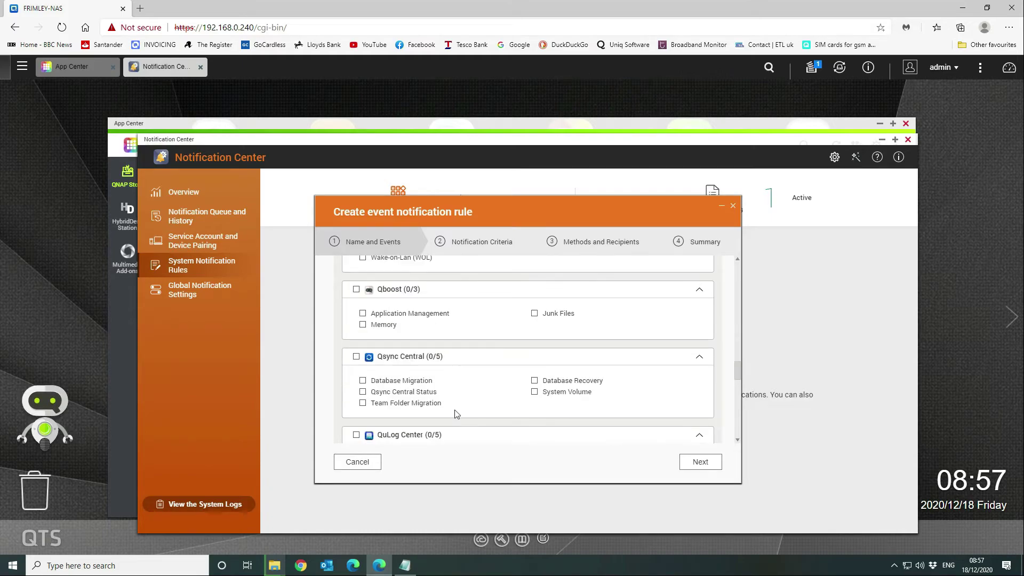
pyautogui.scroll(-1, 456, 414)
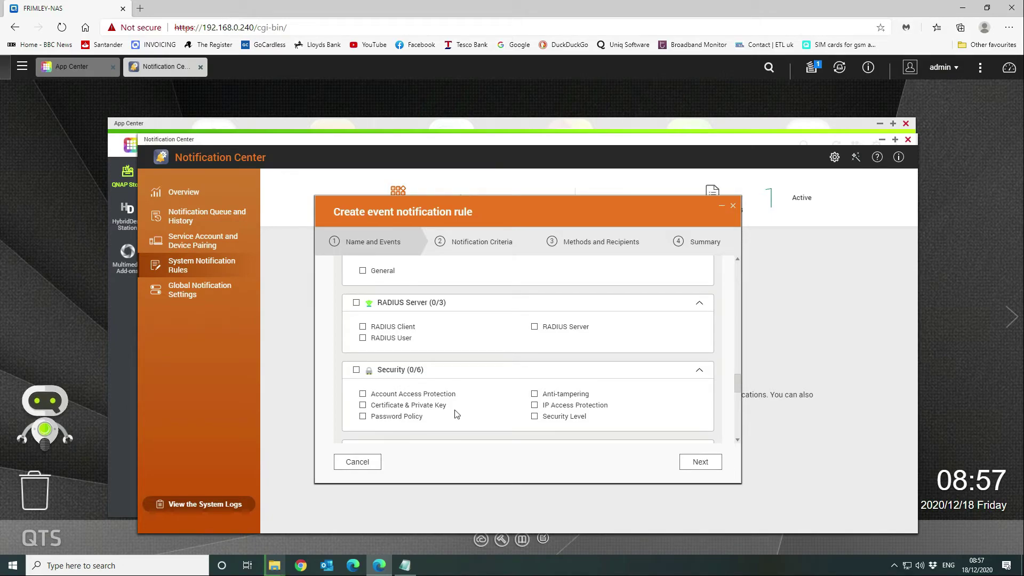
pyautogui.scroll(-1, 457, 415)
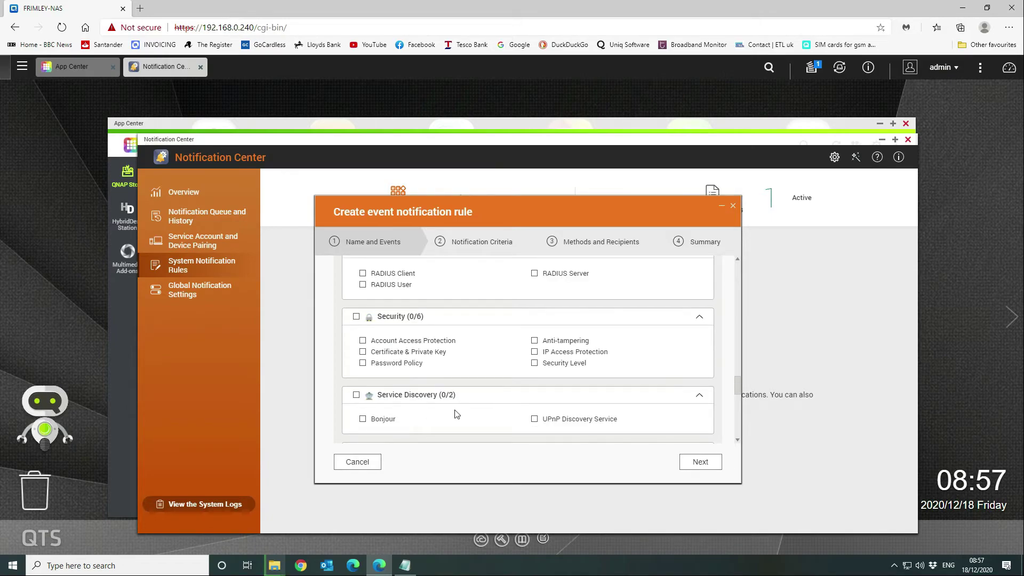
pyautogui.click(356, 316)
pyautogui.click(363, 341)
pyautogui.click(363, 353)
pyautogui.click(364, 364)
pyautogui.click(534, 341)
pyautogui.click(534, 364)
pyautogui.scroll(-1, 478, 407)
pyautogui.scroll(-1, 479, 407)
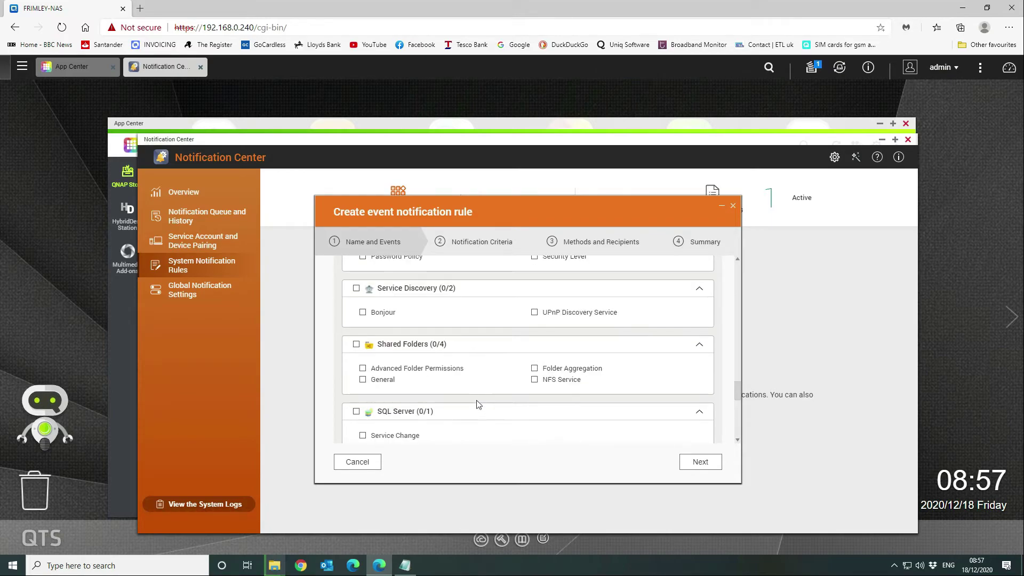
pyautogui.scroll(-3, 477, 400)
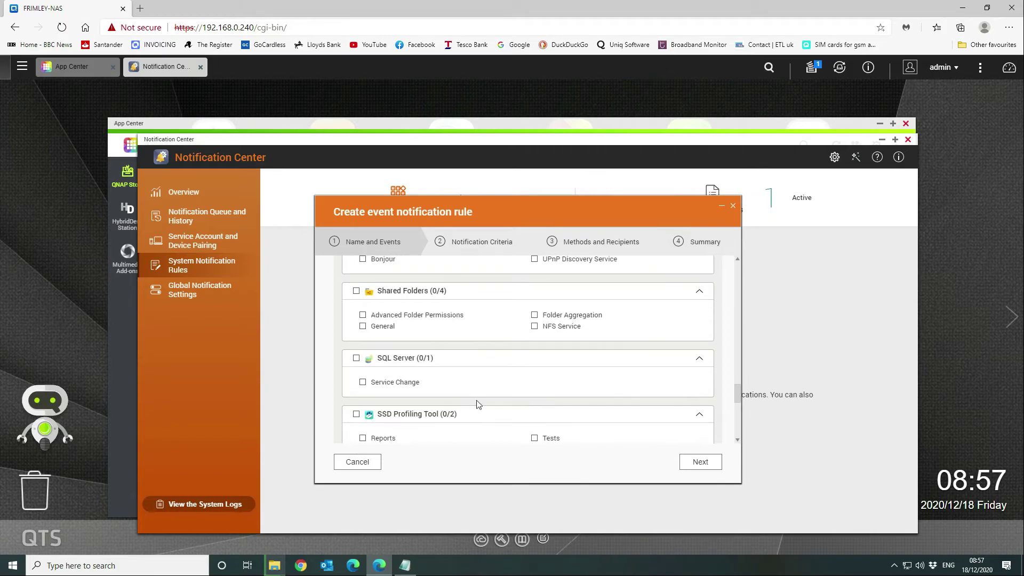
# - Tick Storage & Snapshots, then untick Cache Acceleration, Encryption Key Management, External Storage, LUN Import/Export, Qtier, Remote Disk, Snapshot, Storage Migration
pyautogui.scroll(-1, 475, 400)
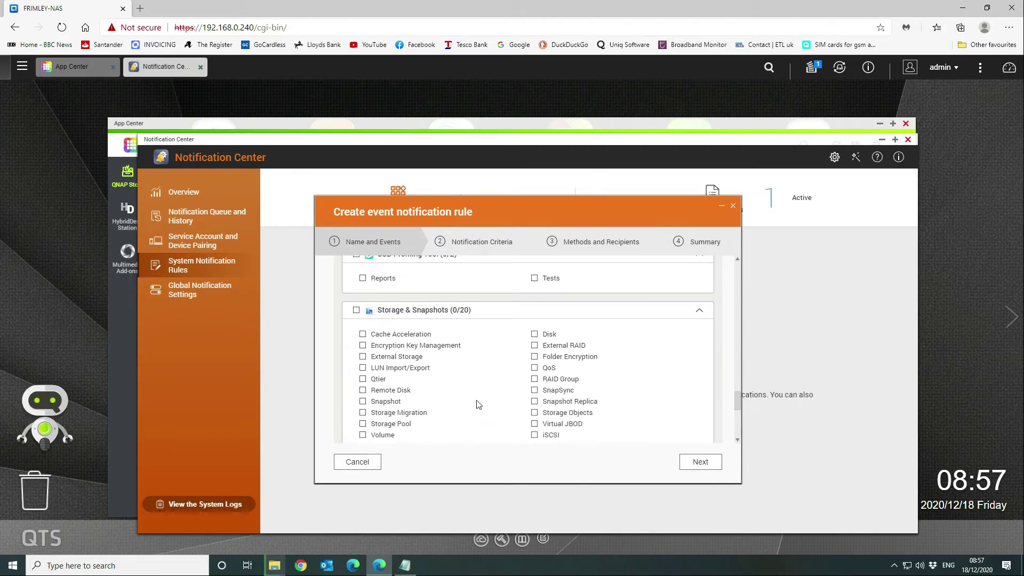
pyautogui.click(355, 311)
pyautogui.click(366, 335)
pyautogui.click(363, 345)
pyautogui.click(363, 357)
pyautogui.click(363, 368)
pyautogui.click(362, 378)
pyautogui.click(362, 391)
pyautogui.click(363, 402)
pyautogui.click(362, 412)
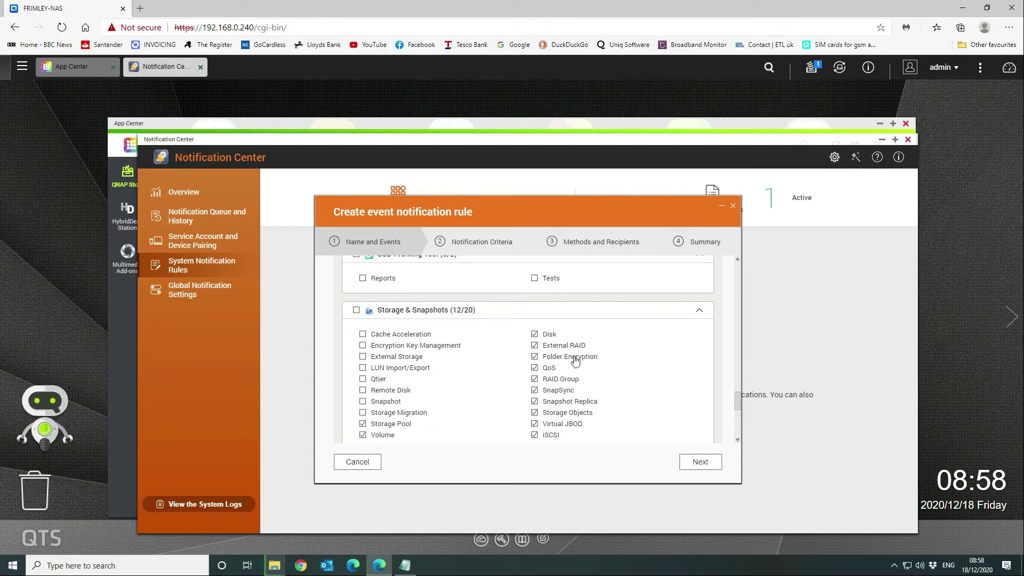
# - Untick the remaining storage events through iSCSI, leaving only Disk, Storage Pool and Volume (3/20)
pyautogui.click(534, 345)
pyautogui.click(534, 357)
pyautogui.click(534, 368)
pyautogui.click(535, 380)
pyautogui.click(535, 391)
pyautogui.click(535, 401)
pyautogui.click(535, 413)
pyautogui.click(535, 424)
pyautogui.click(534, 435)
pyautogui.scroll(-1, 617, 407)
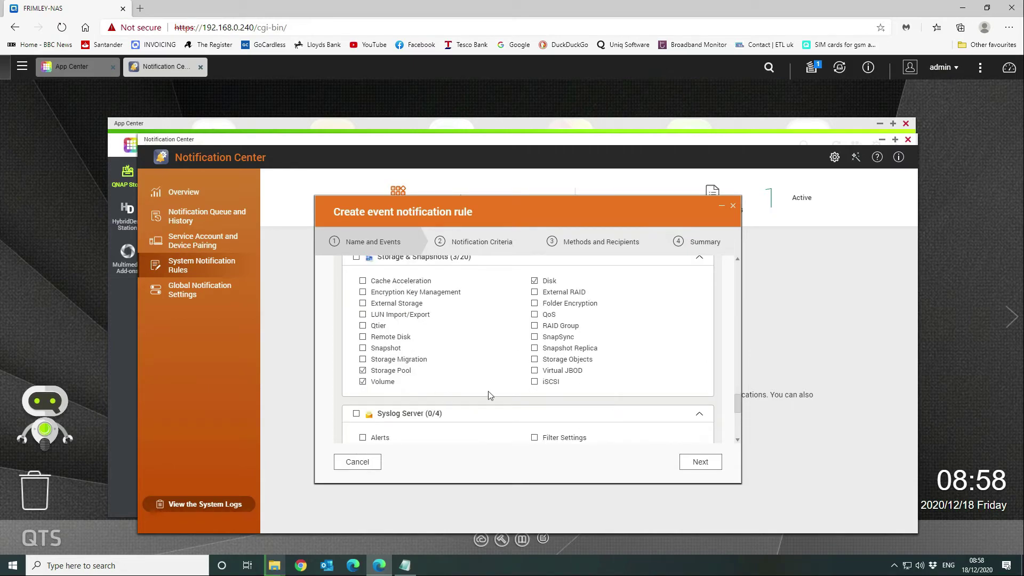
pyautogui.scroll(-1, 488, 390)
pyautogui.scroll(-1, 489, 390)
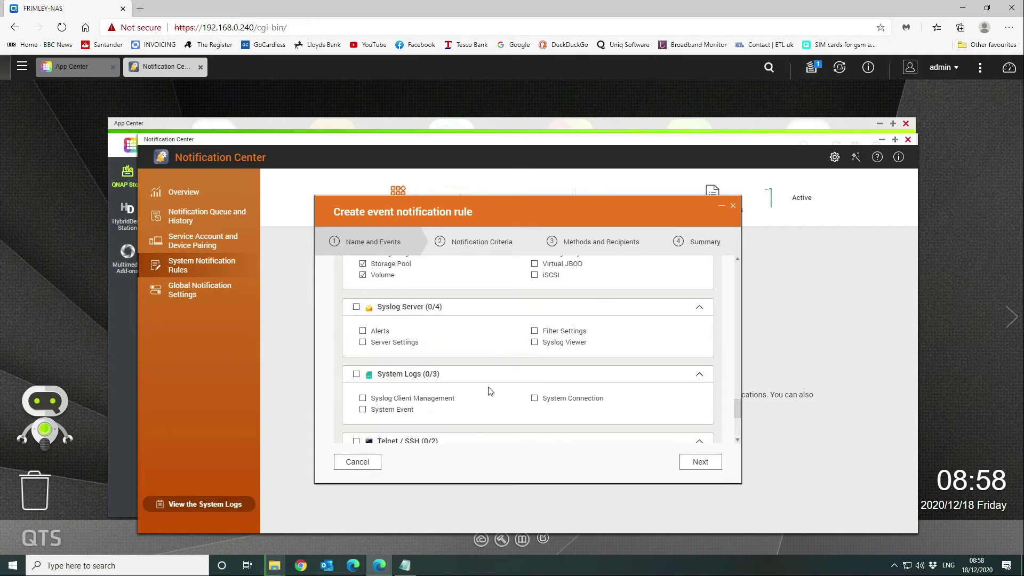
pyautogui.scroll(-1, 490, 391)
pyautogui.scroll(-3, 490, 391)
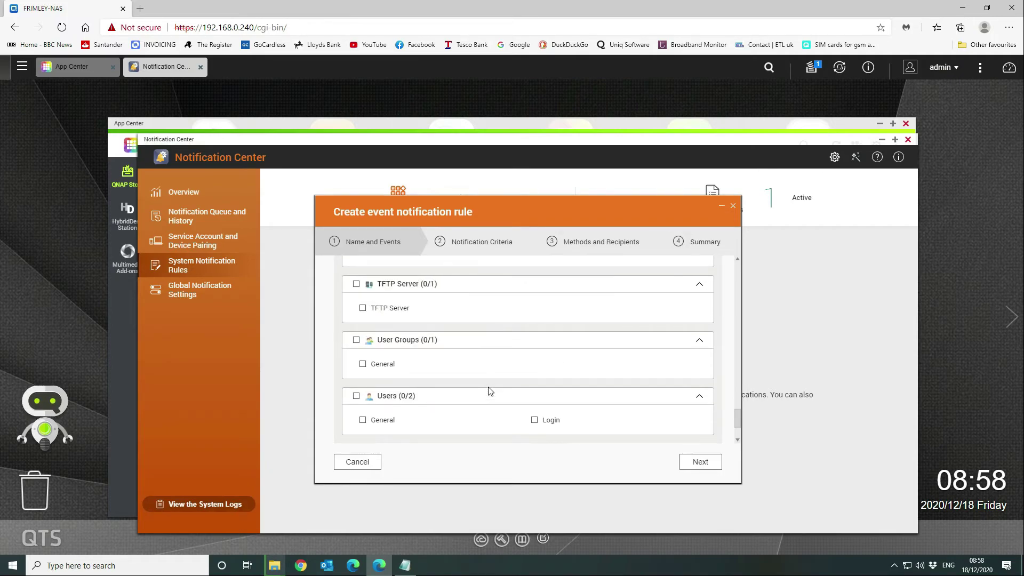
pyautogui.scroll(-3, 489, 391)
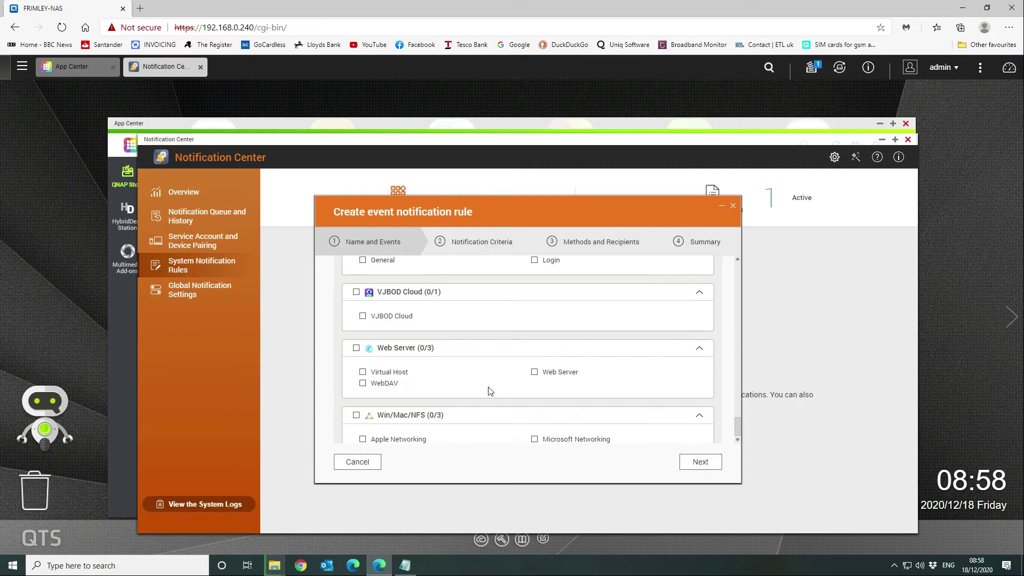
pyautogui.scroll(-1, 490, 392)
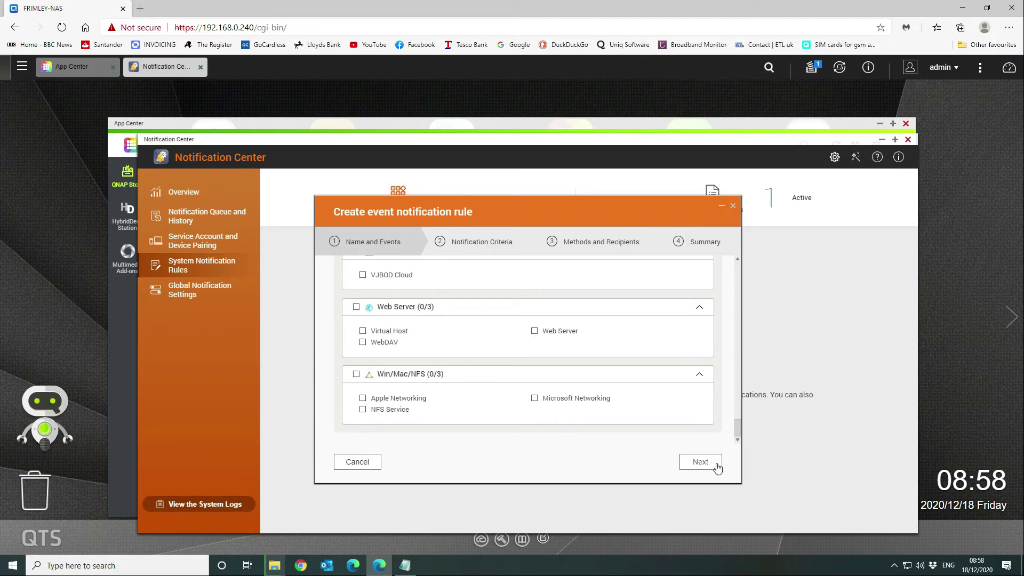
# - Untick the Information severity so only warnings and errors trigger notifications
pyautogui.click(700, 462)
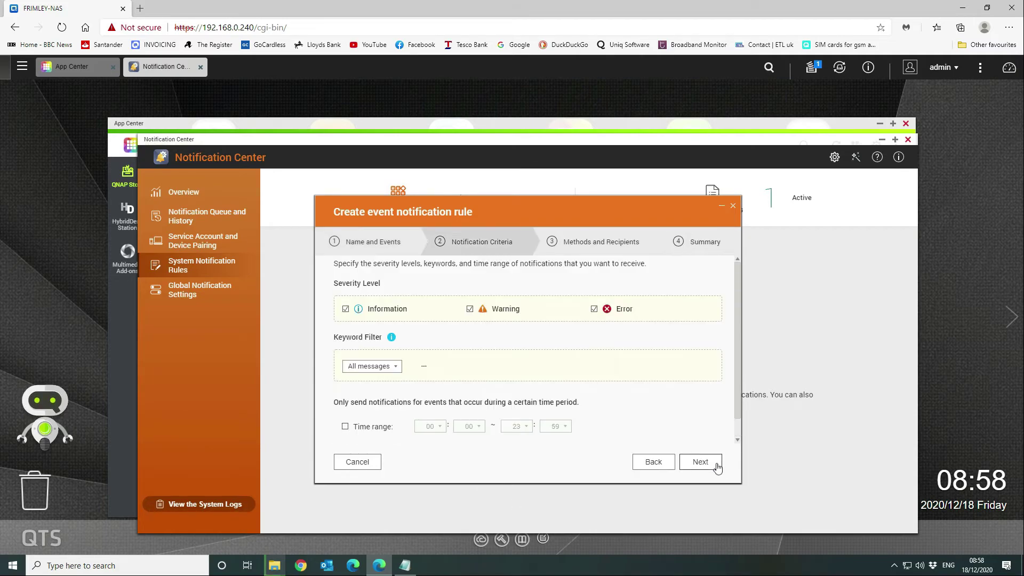
pyautogui.click(345, 311)
pyautogui.click(702, 463)
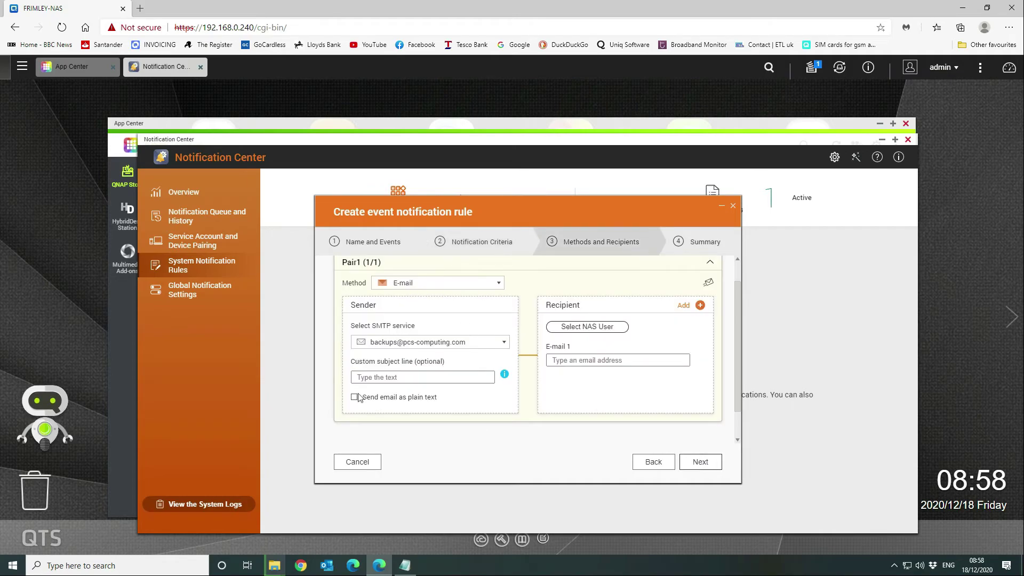
# - Set the e-mail subject to 'FRIMLEY-NAS Notification' and fill E-mail 1 with the saved backups address
pyautogui.click(387, 377)
pyautogui.write('Friml')
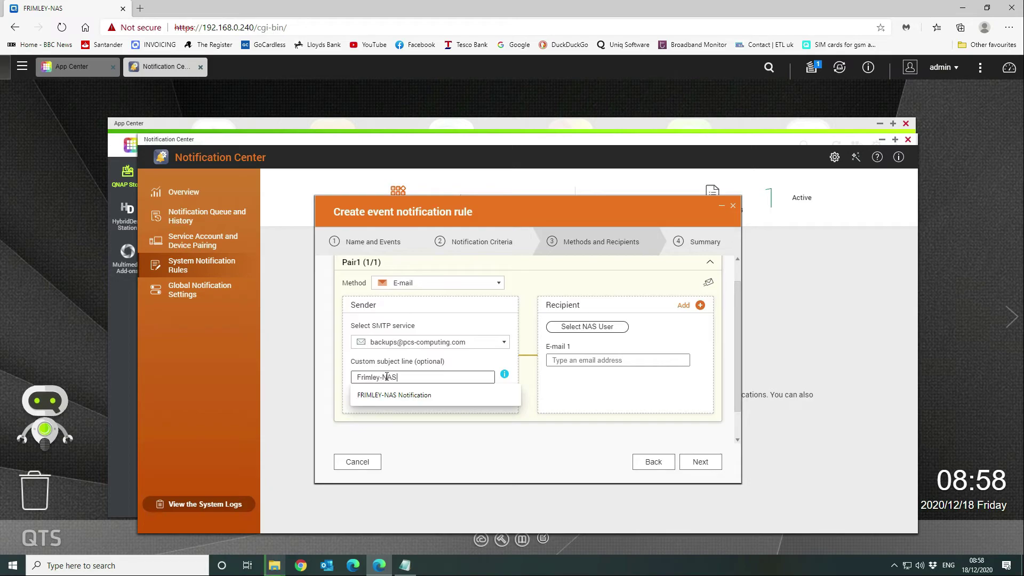
pyautogui.write('ey-NAS')
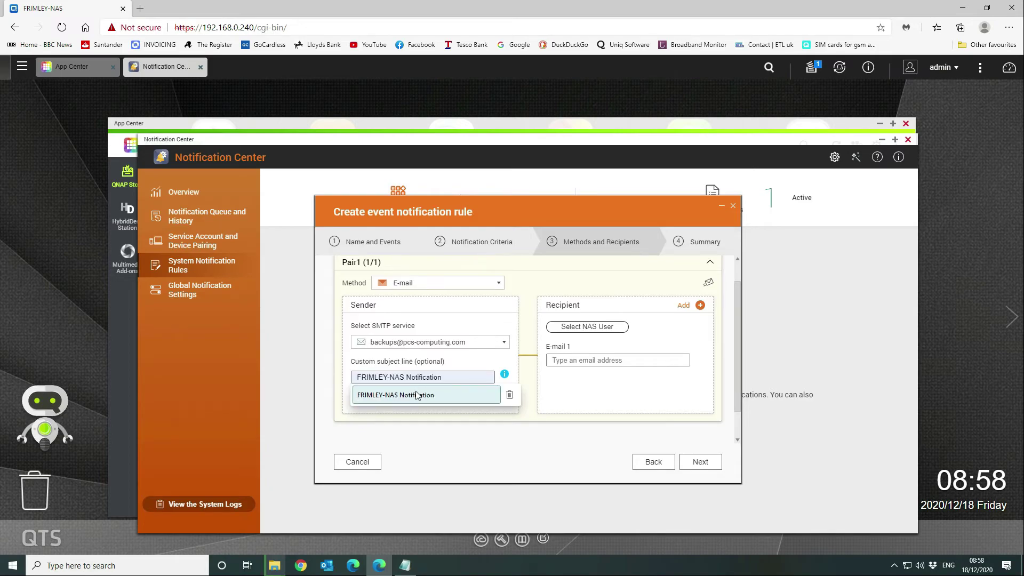
pyautogui.click(418, 395)
pyautogui.click(583, 362)
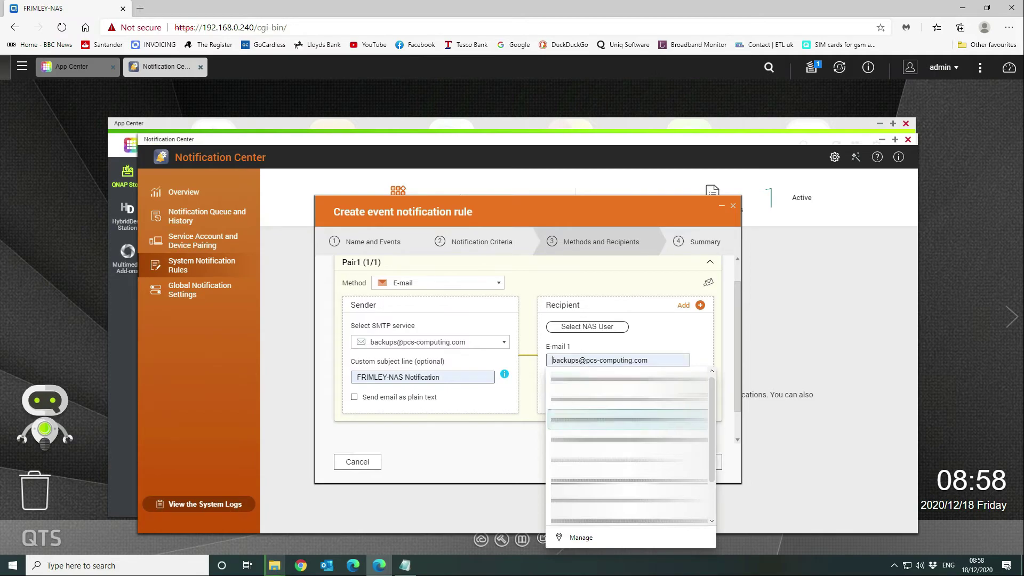
pyautogui.click(581, 421)
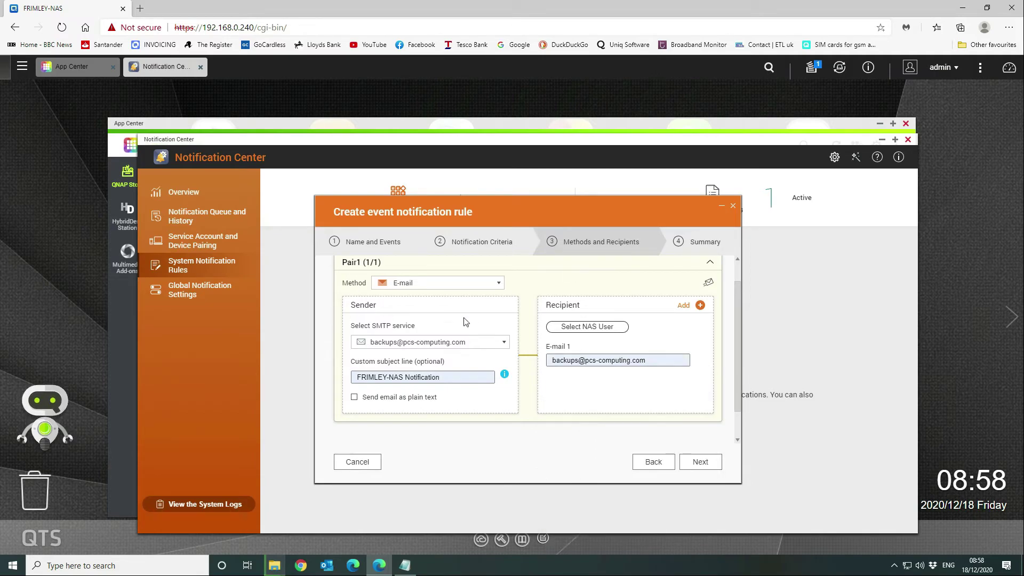
# - Review the Rule - 1 summary and finish creating the rule
pyautogui.click(702, 463)
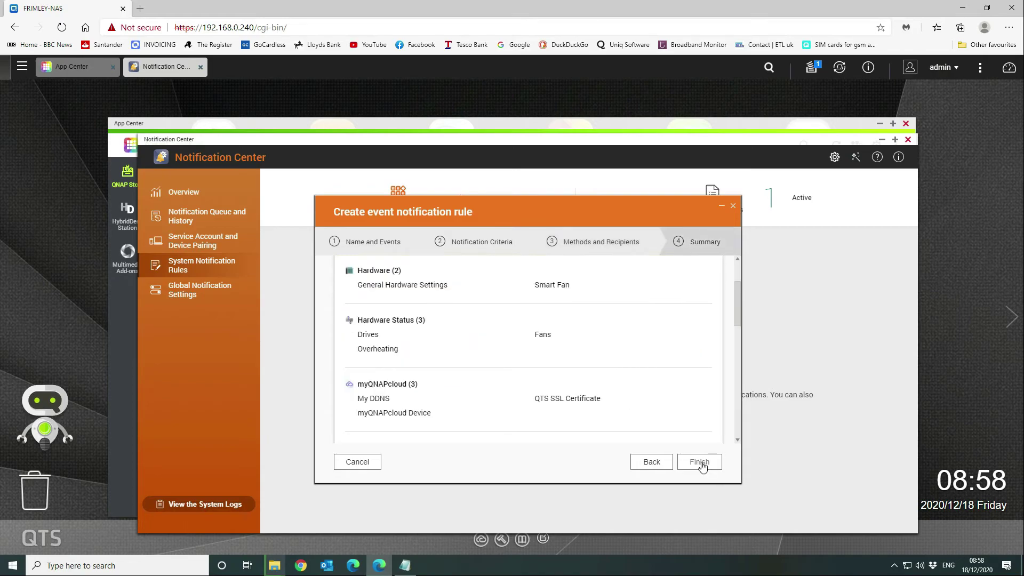
pyautogui.scroll(1, 462, 392)
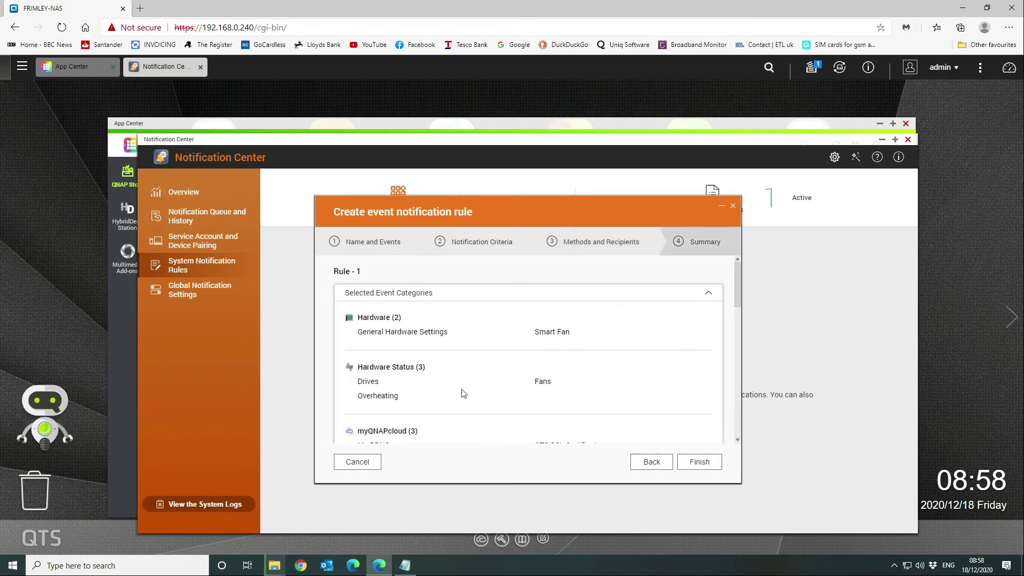
pyautogui.scroll(-4, 464, 393)
pyautogui.scroll(-3, 463, 394)
pyautogui.scroll(8, 463, 393)
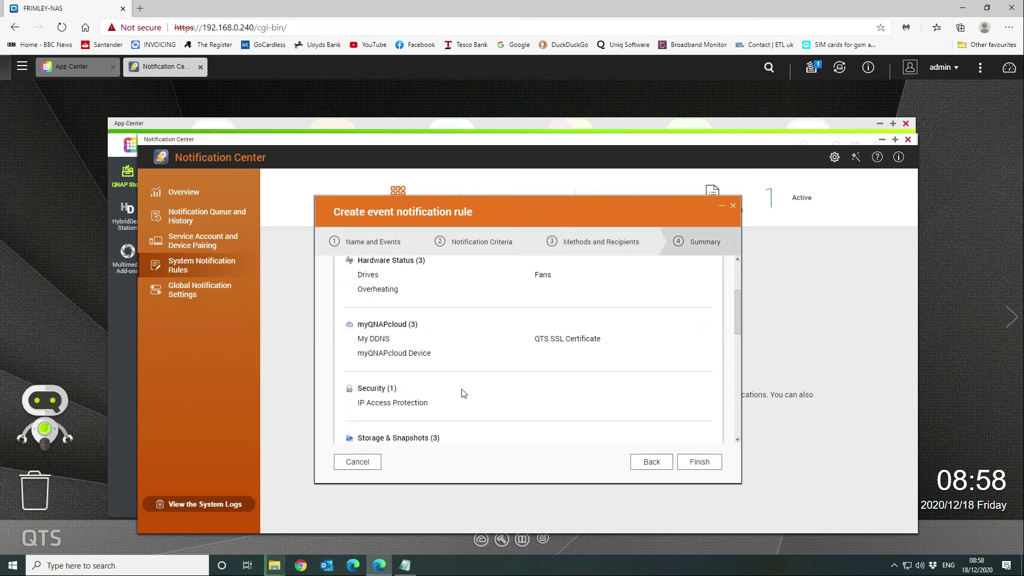
pyautogui.scroll(-4, 464, 394)
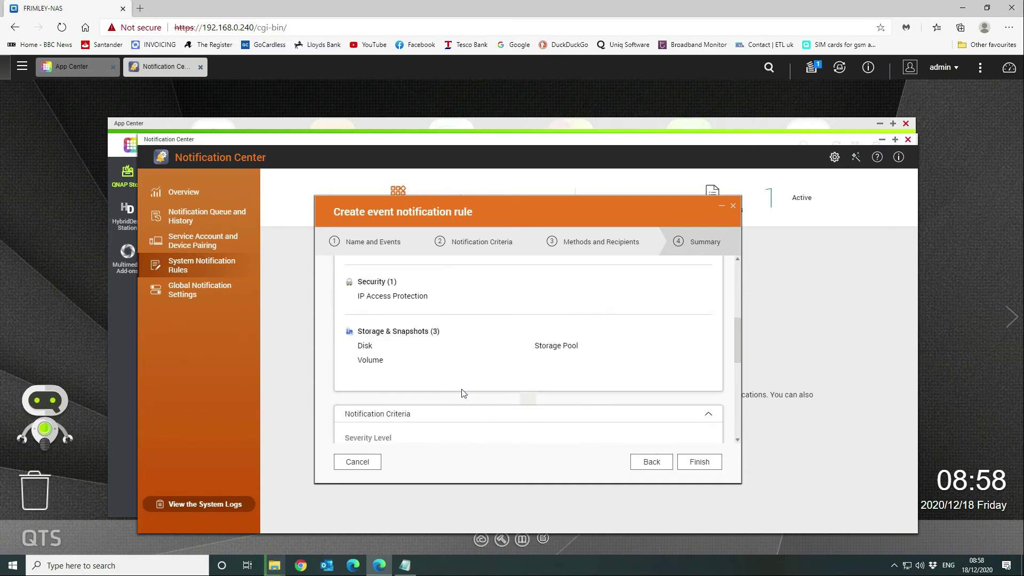
pyautogui.scroll(-4, 463, 393)
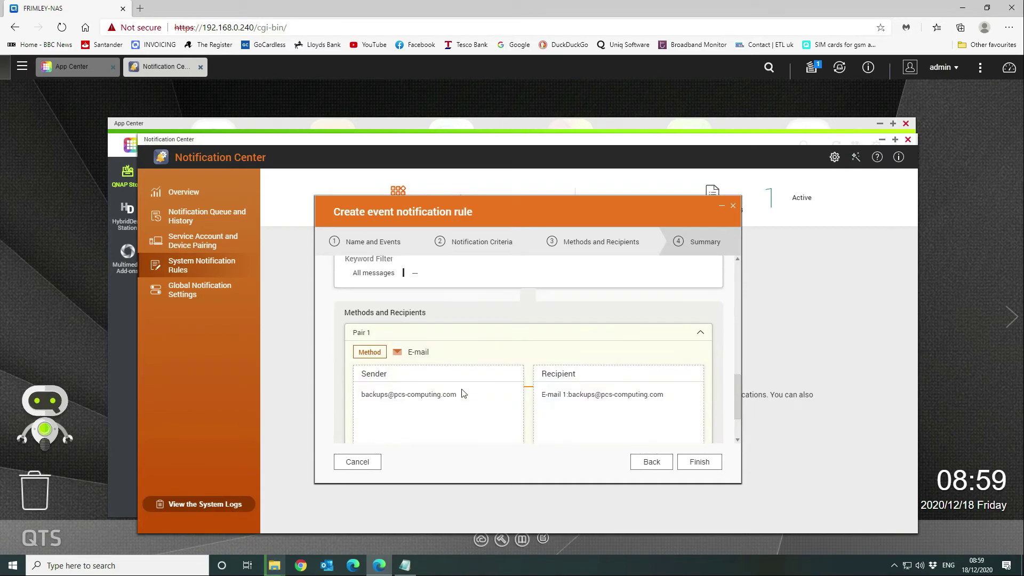
pyautogui.click(698, 461)
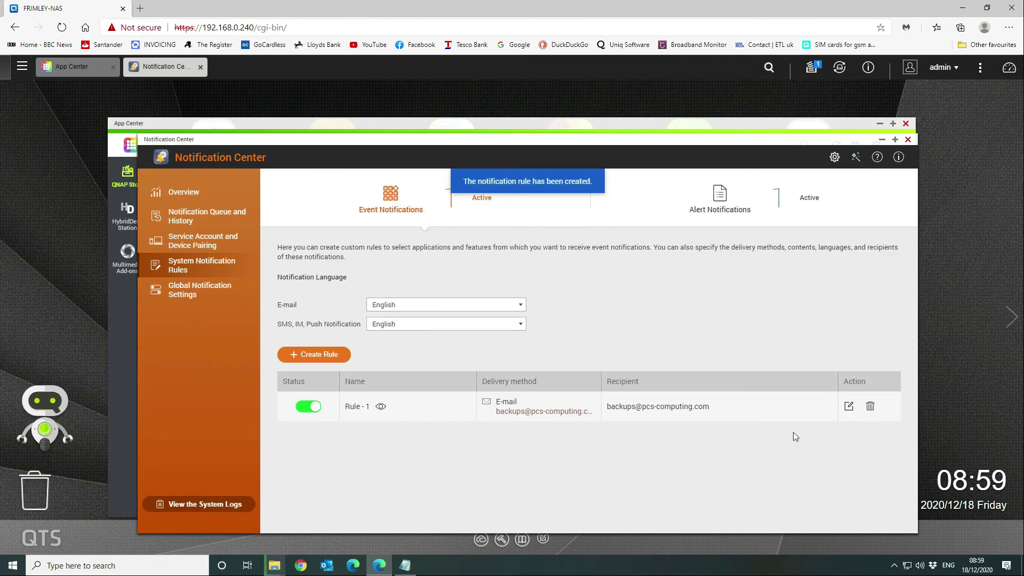
# - Review Rule - 1's criteria and recipient settings, send a test e-mail, and confirm unchanged
pyautogui.click(849, 406)
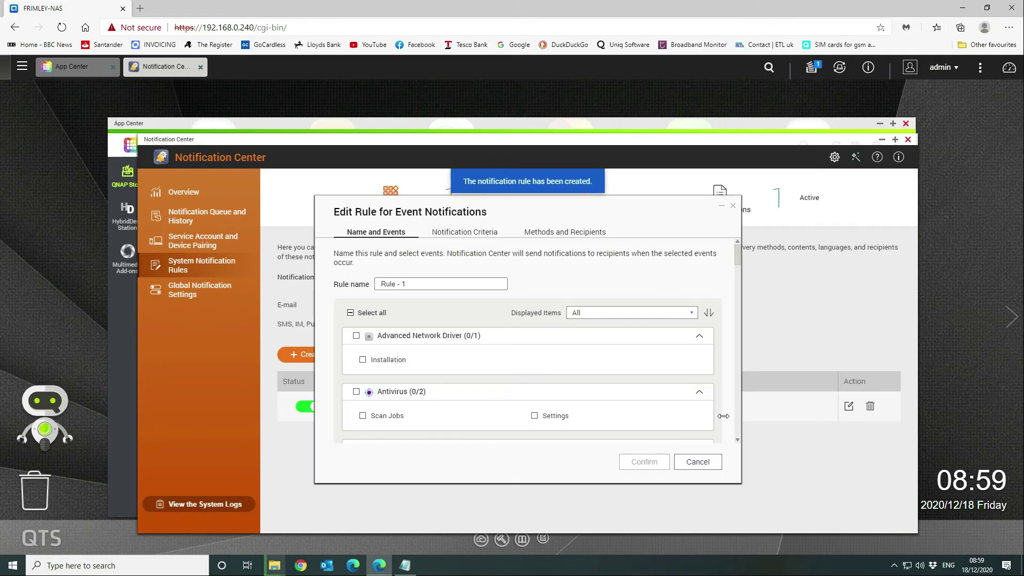
pyautogui.click(479, 236)
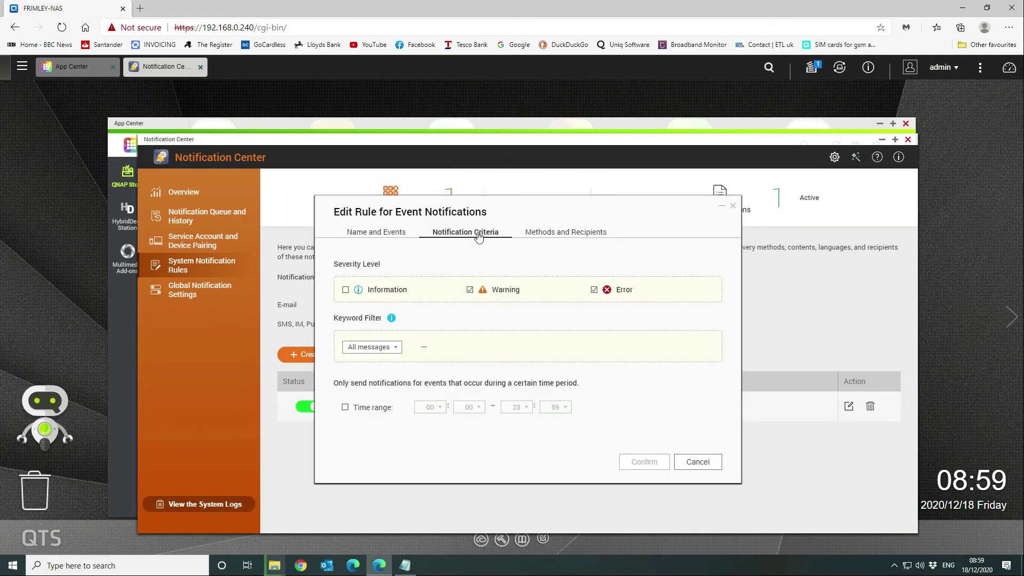
pyautogui.click(533, 233)
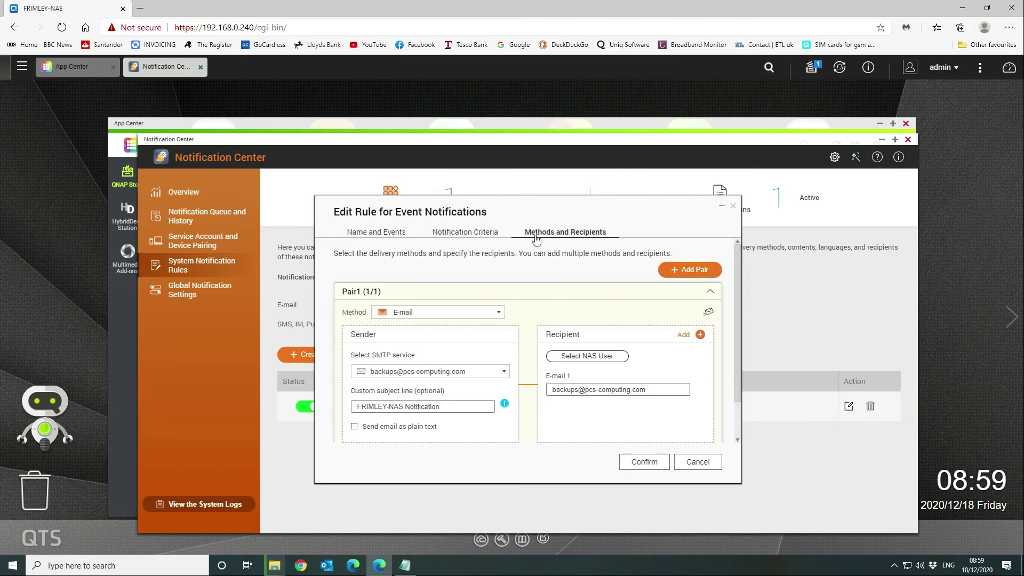
pyautogui.click(709, 314)
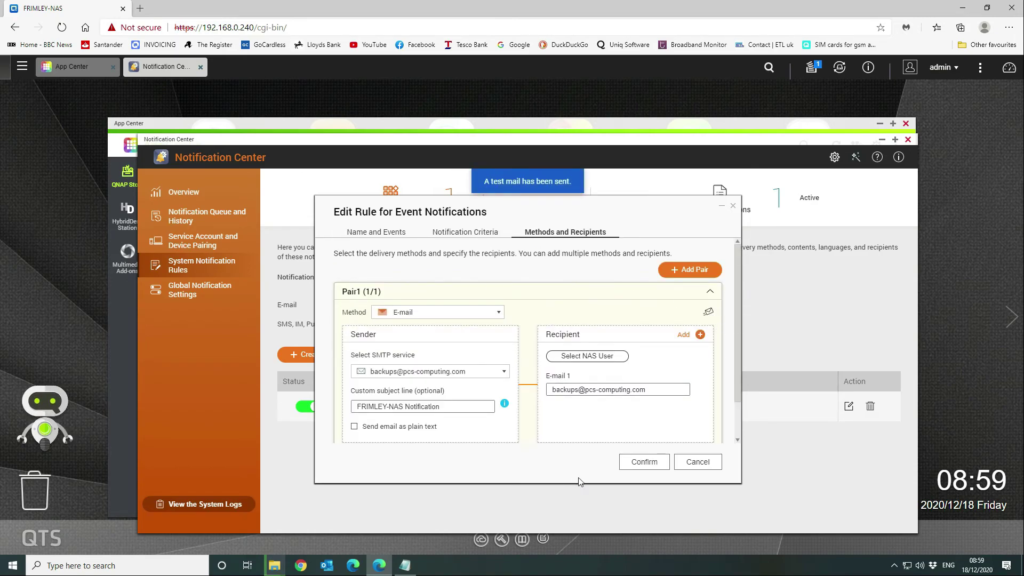
pyautogui.click(654, 462)
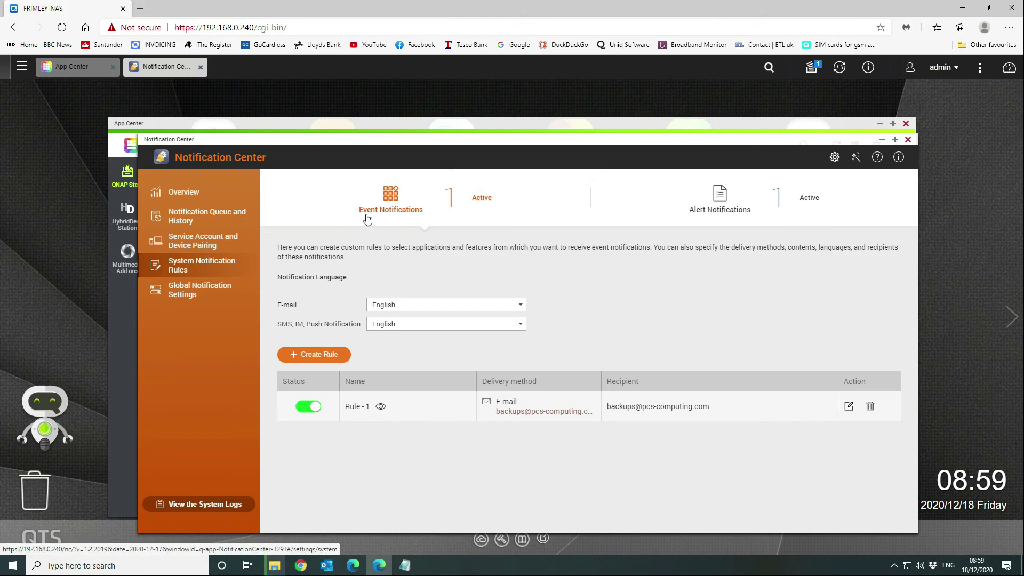
# - Close the Notification Center window, then the App Center window
pyautogui.click(907, 140)
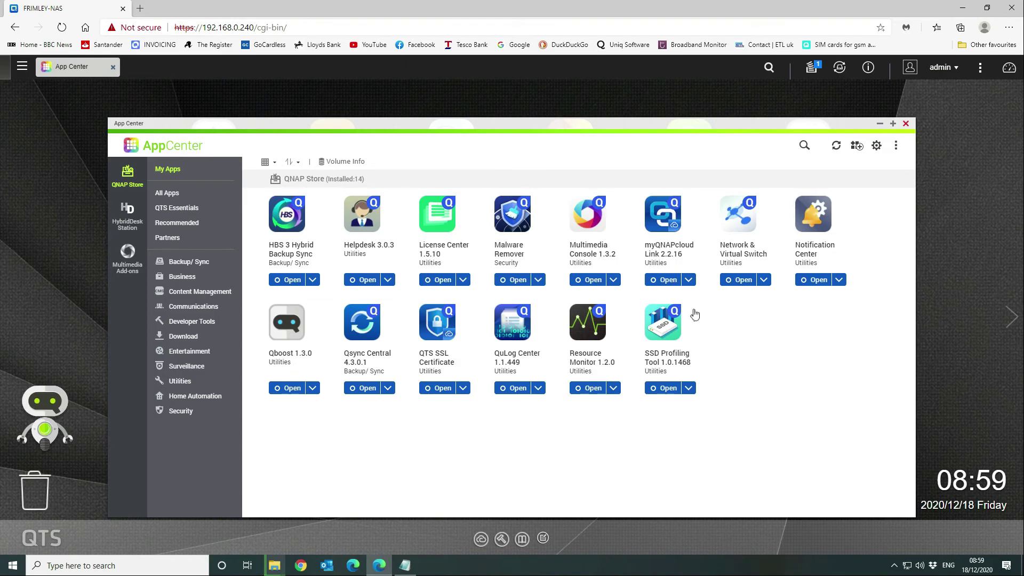
pyautogui.click(906, 124)
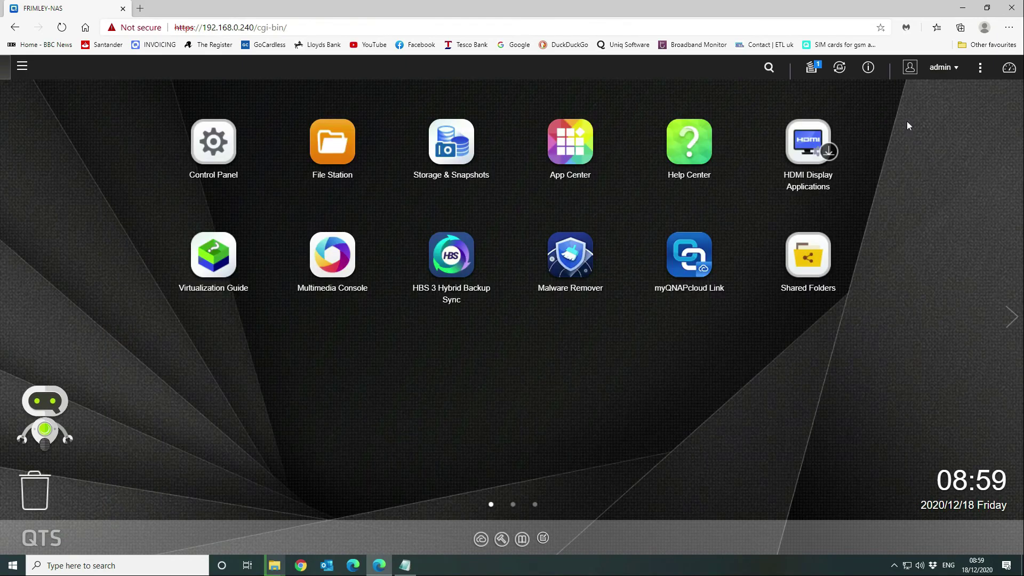